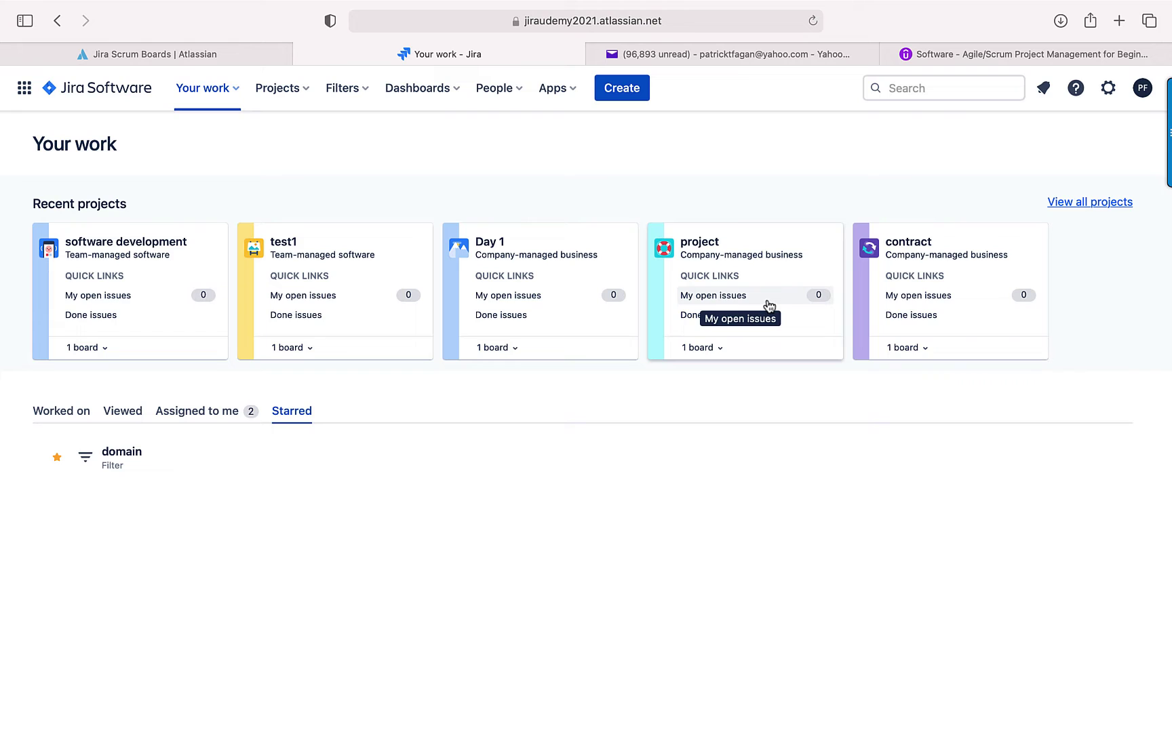
# Step: Start a new project from the Scrum software development template as a team-managed project
pyautogui.click(1078, 206)
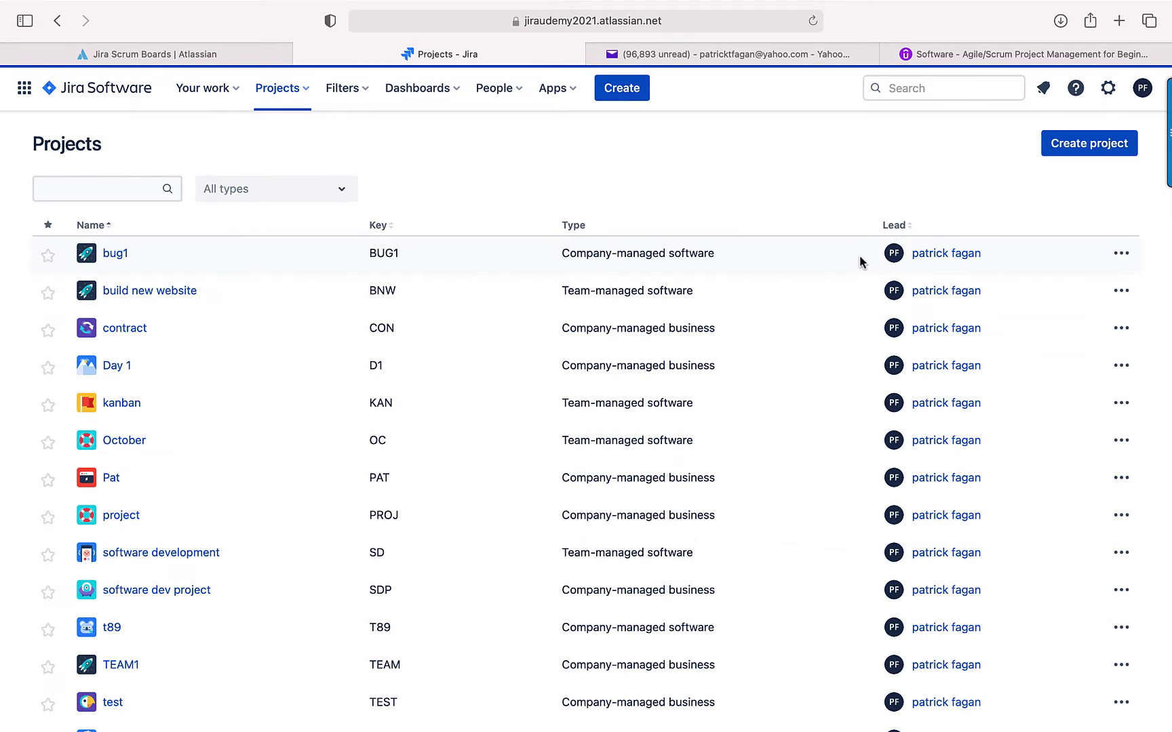
pyautogui.click(1073, 151)
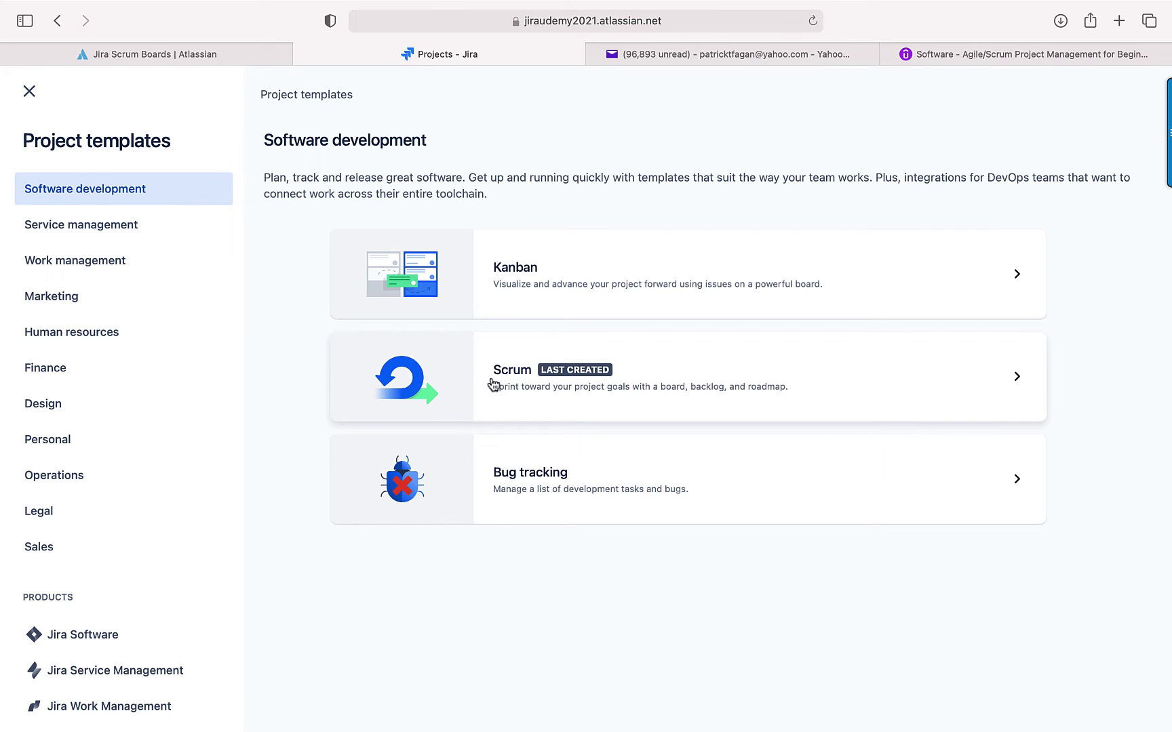
pyautogui.click(515, 385)
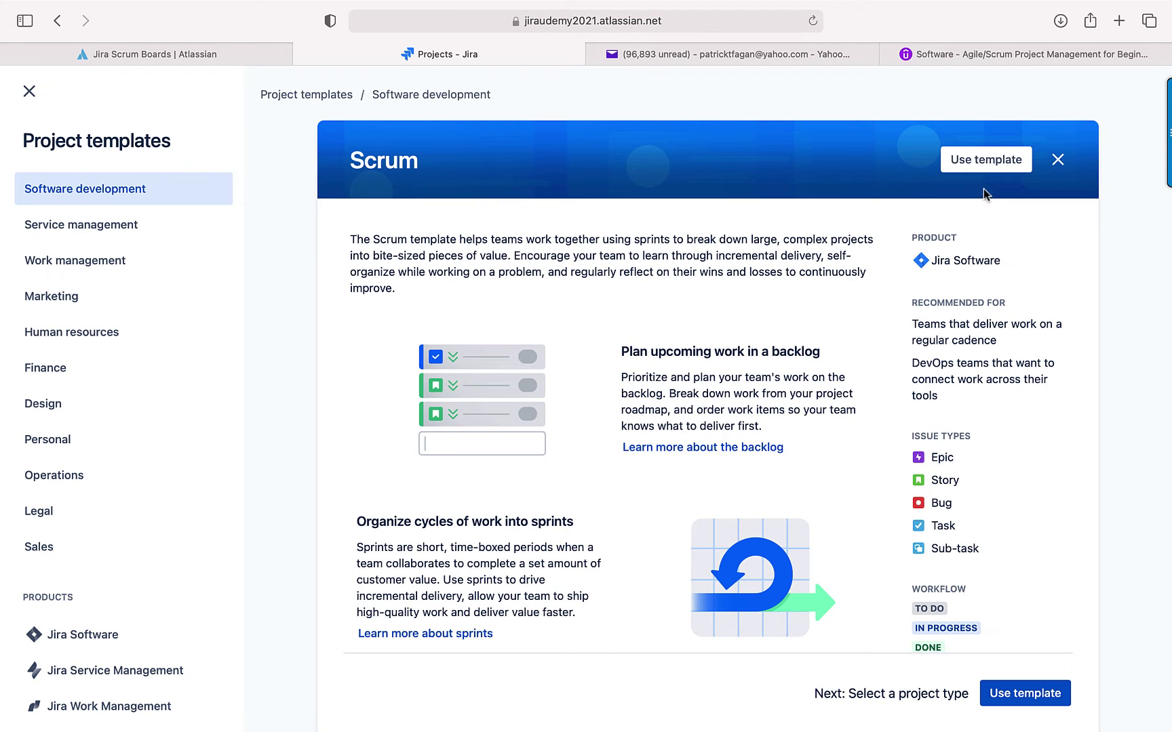
pyautogui.click(986, 159)
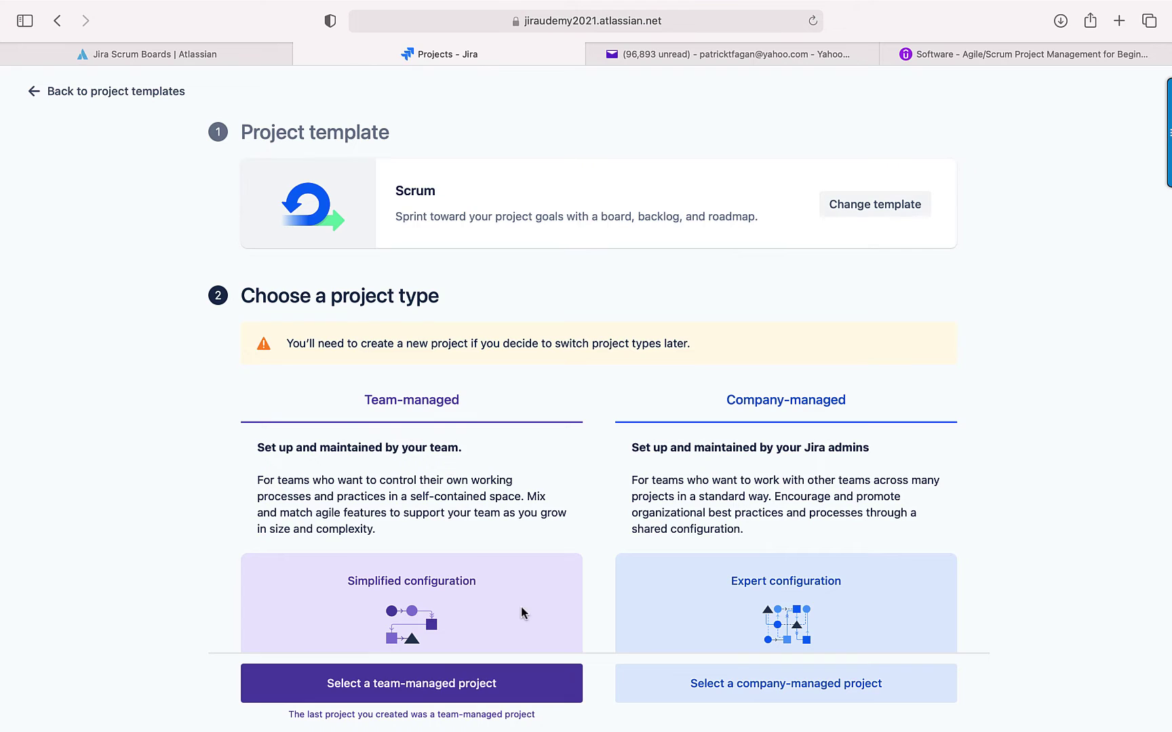
pyautogui.click(430, 694)
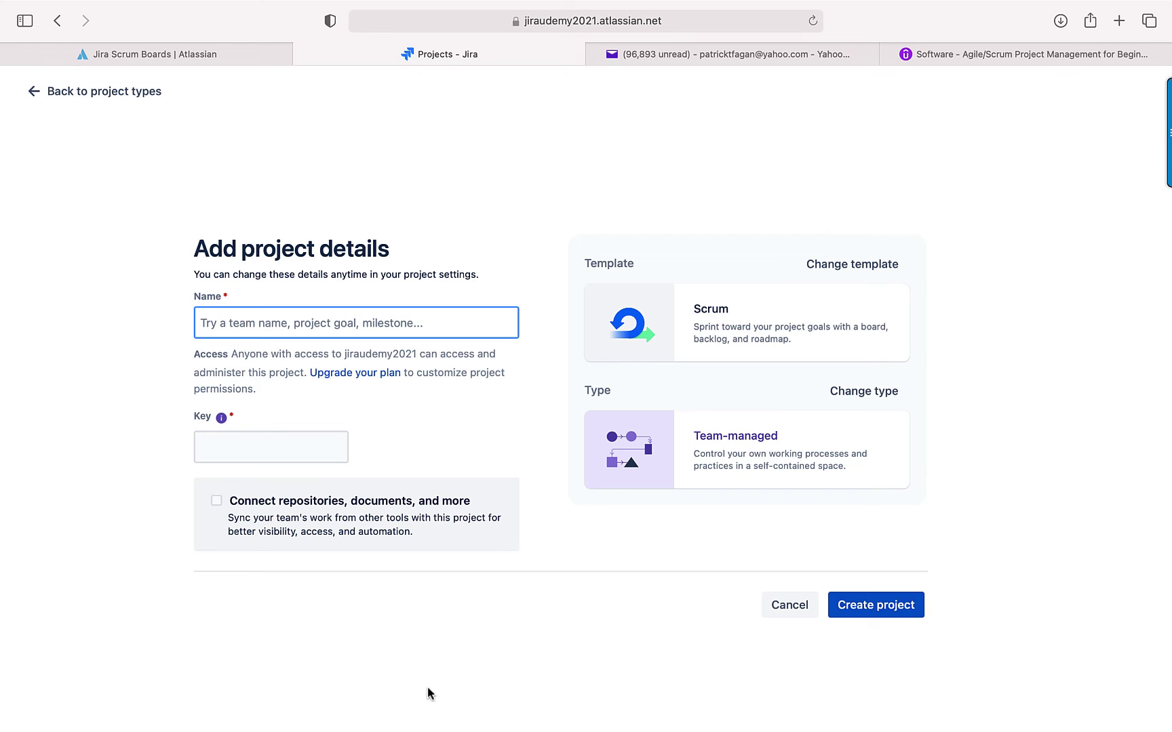
# Step: Name the new project Amazon Clone and create it
pyautogui.write('Am')
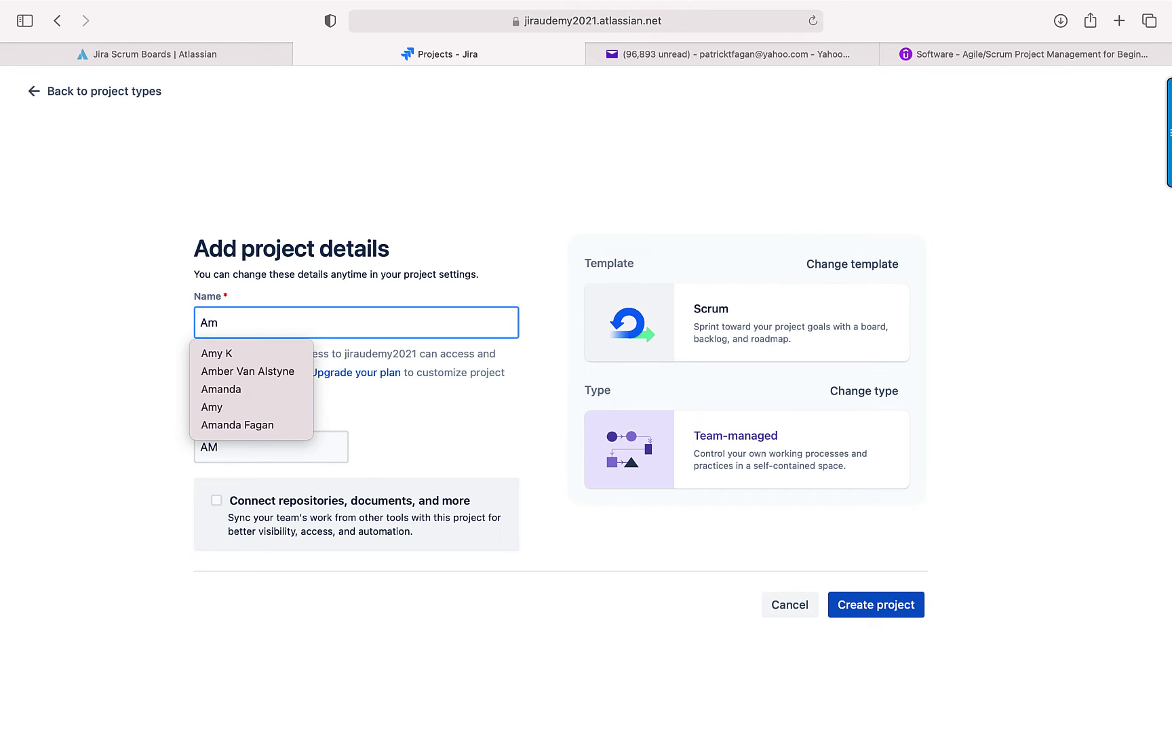
pyautogui.write('azon ')
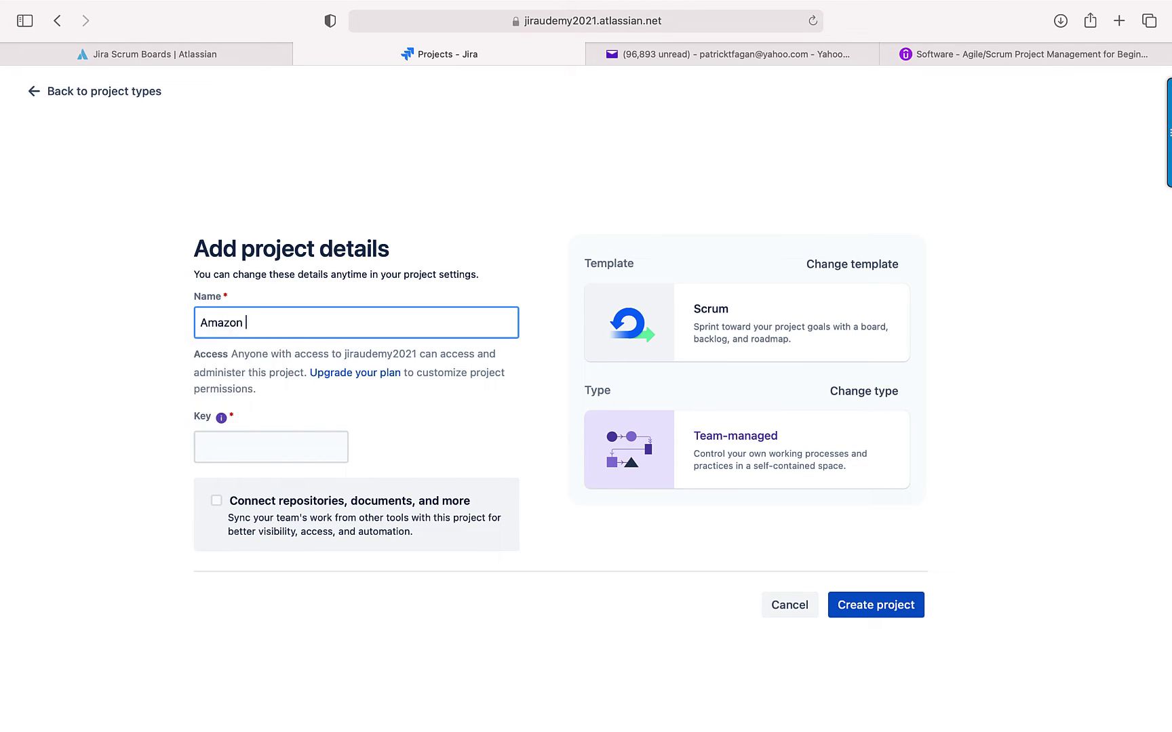
pyautogui.write('Clone')
pyautogui.click(878, 610)
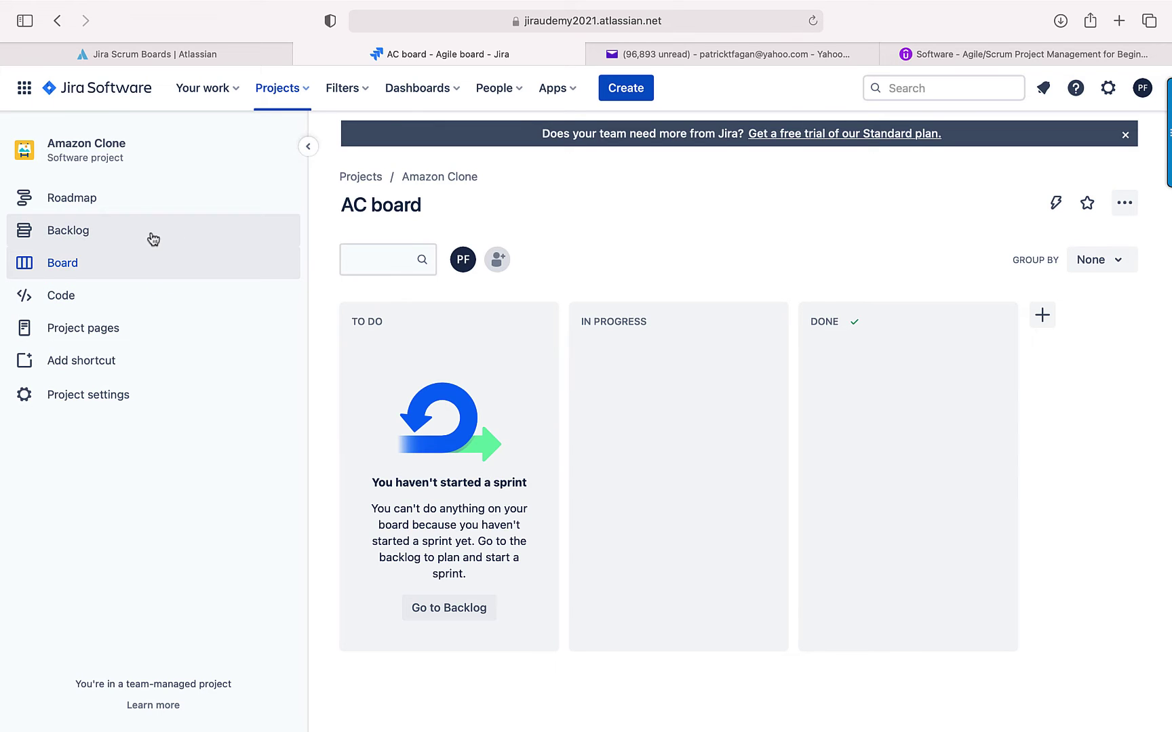
# Step: Add a story named "take credit cards" to the Amazon Clone project's backlog
pyautogui.click(81, 239)
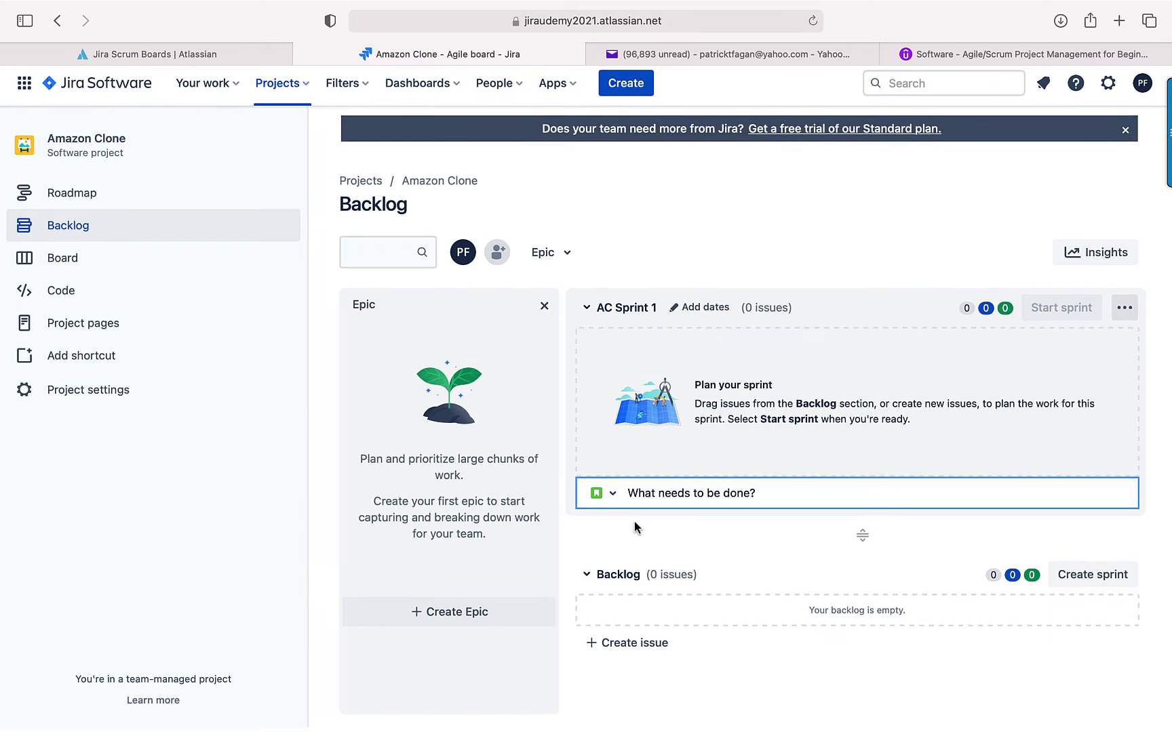
pyautogui.click(637, 652)
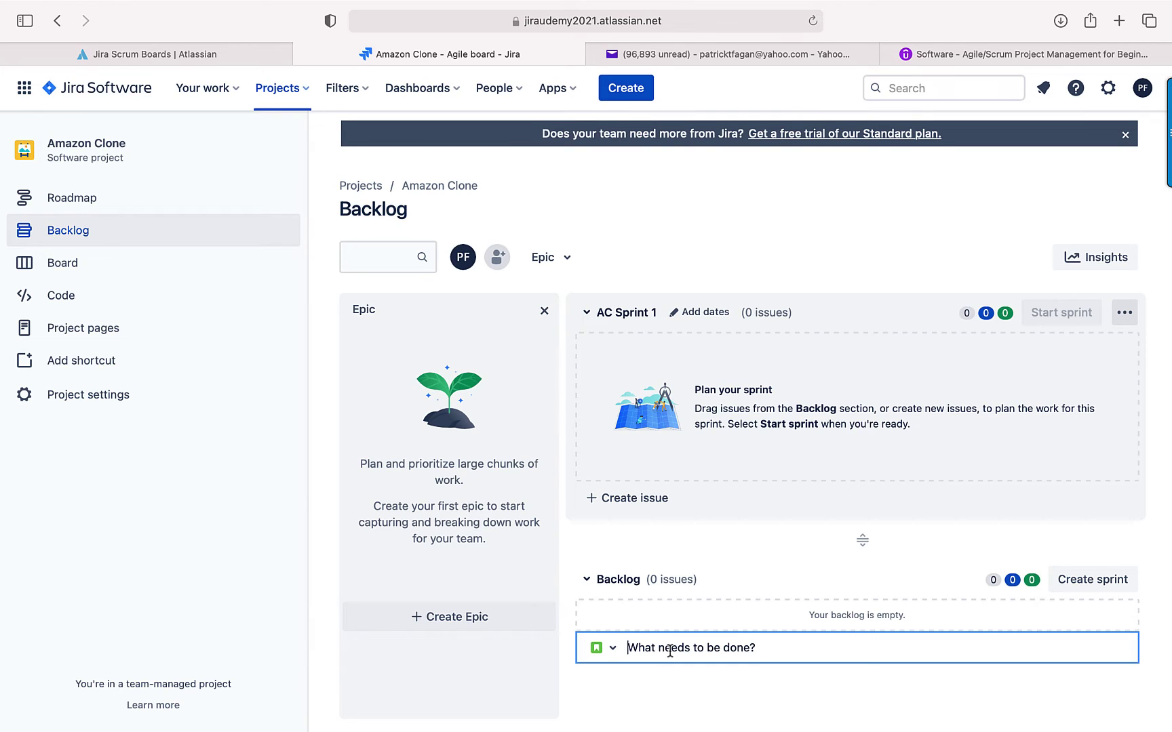
pyautogui.write('ta')
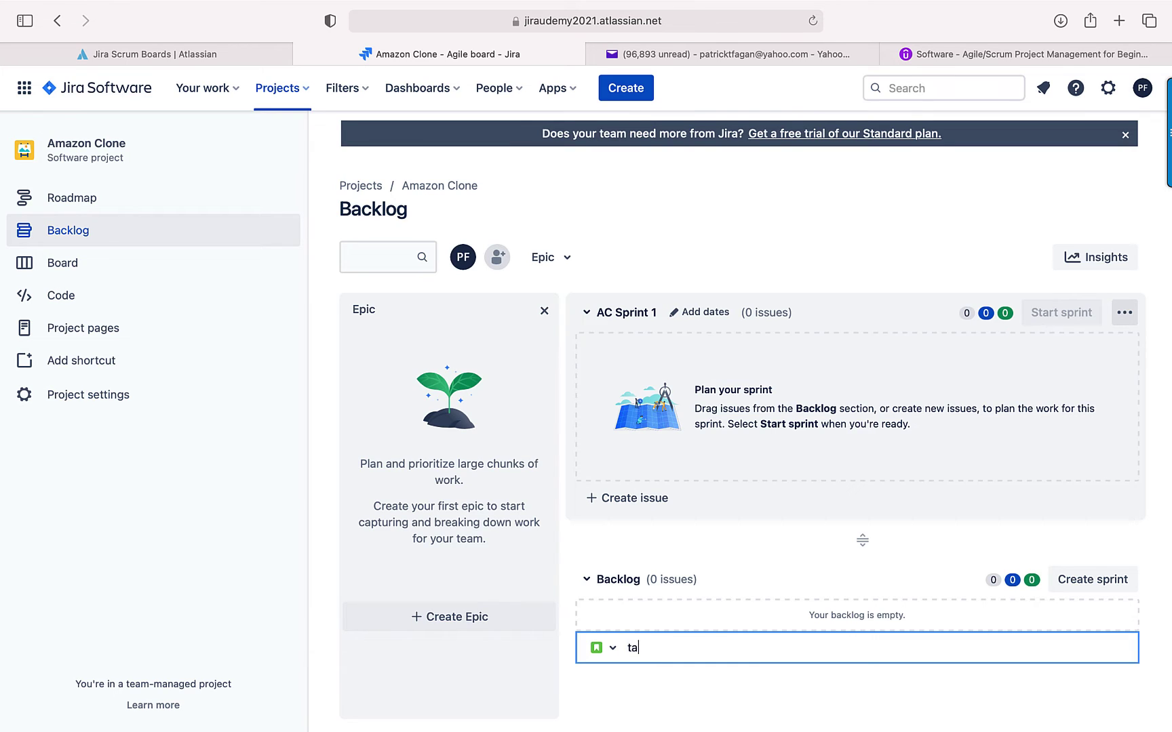
pyautogui.write('ke credit cards')
pyautogui.press('Return')
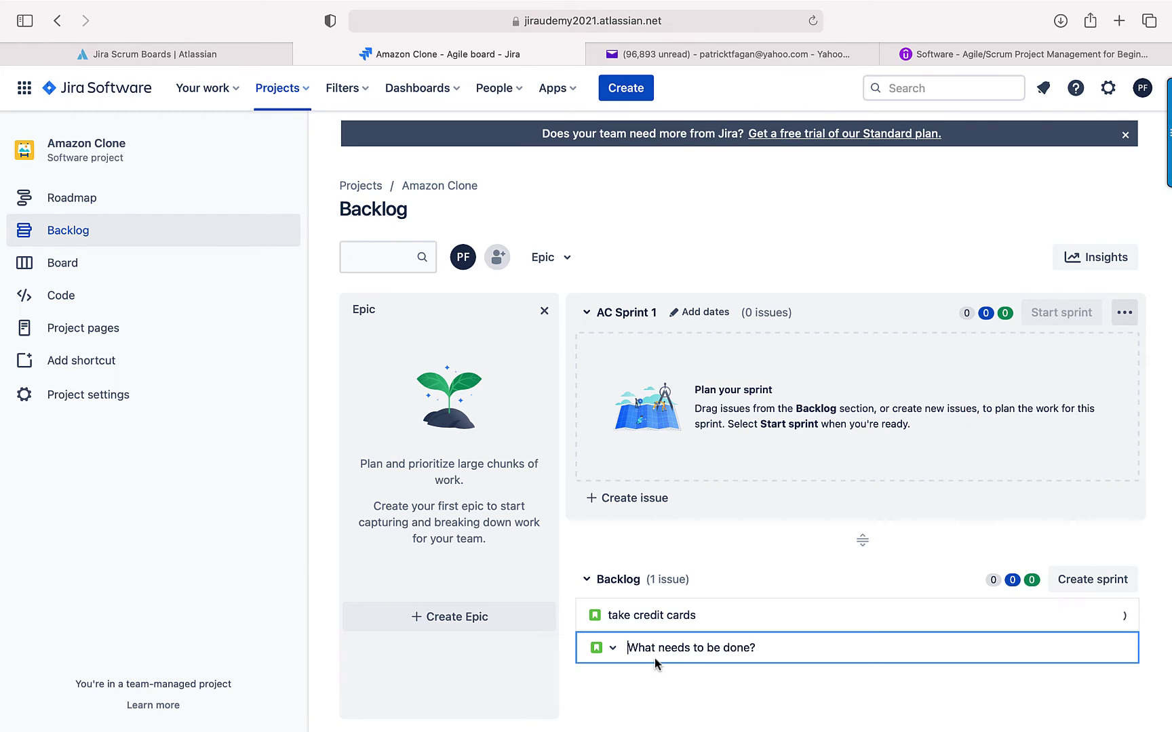
# Step: Add a second backlog story named "shopping"
pyautogui.write('H')
pyautogui.press('BackSpace')
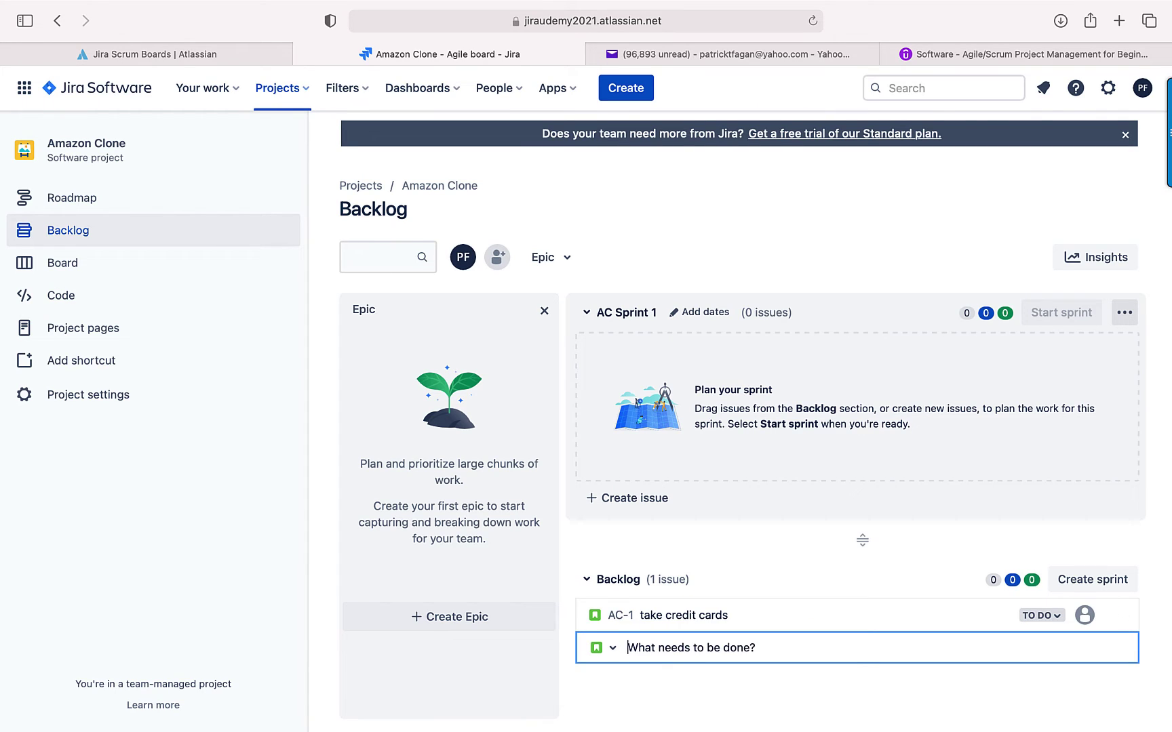
pyautogui.write('s')
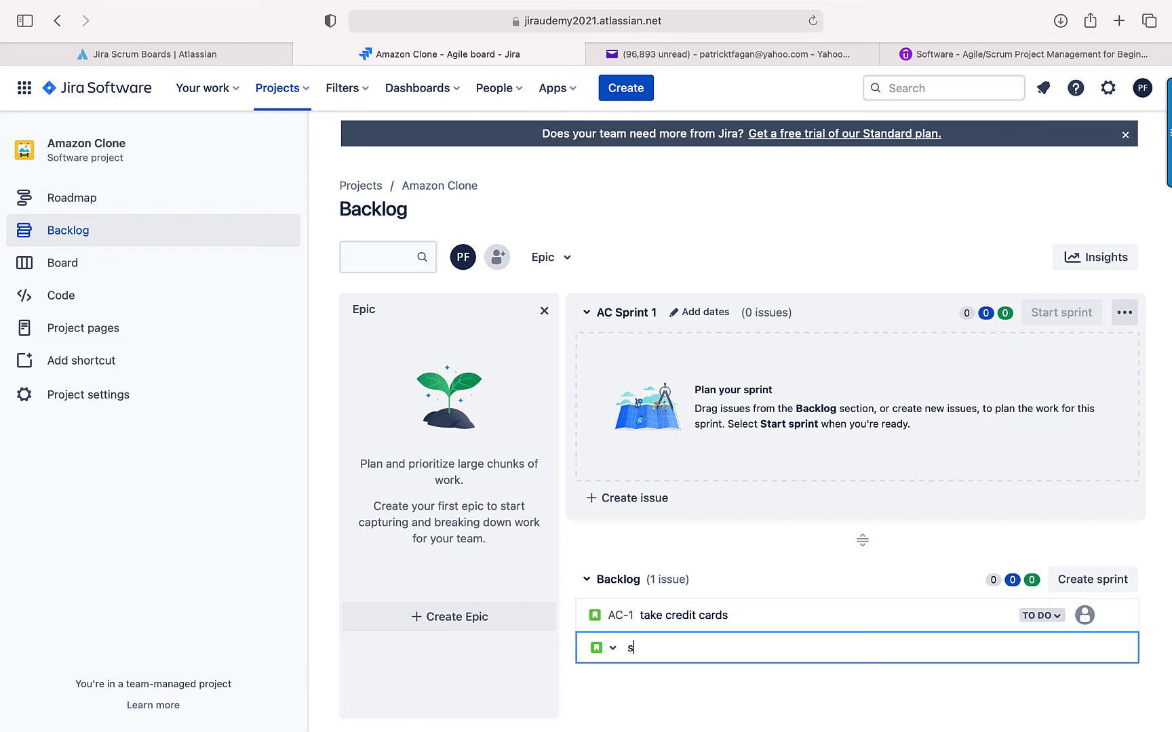
pyautogui.write('hopping')
pyautogui.press('Return')
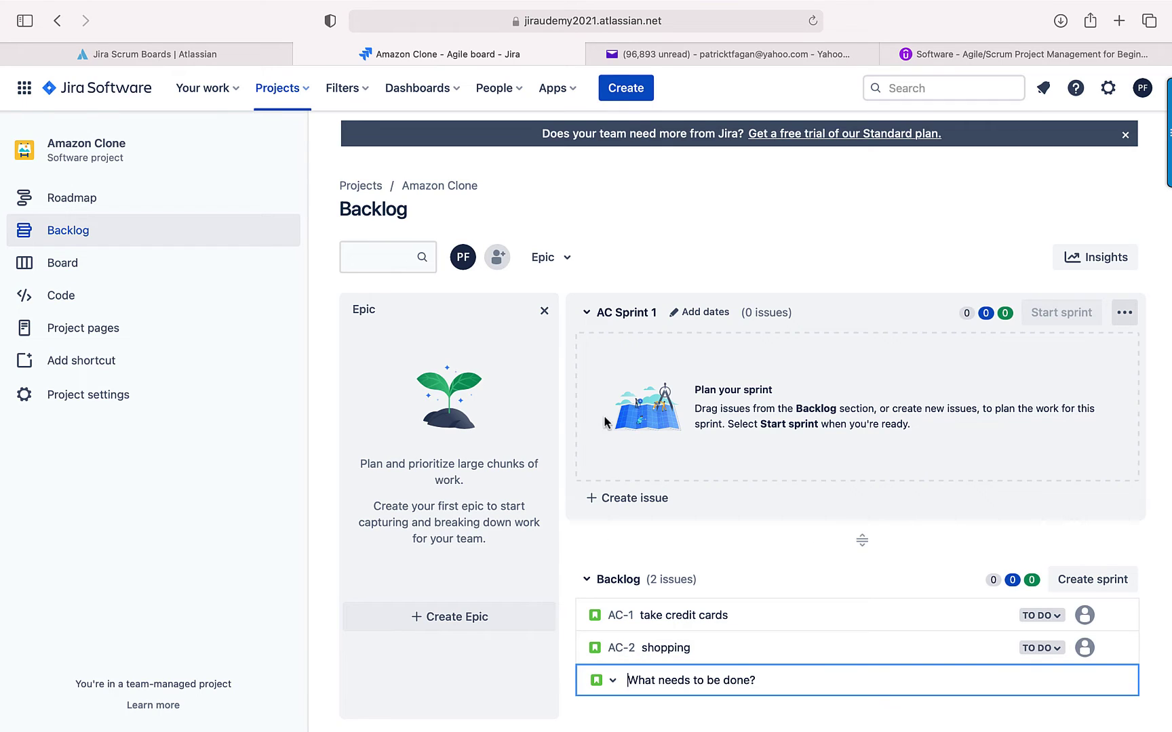
# Step: Create an issue of type Epic with the summary "Payment Module" in the Amazon Clone project
pyautogui.click(628, 93)
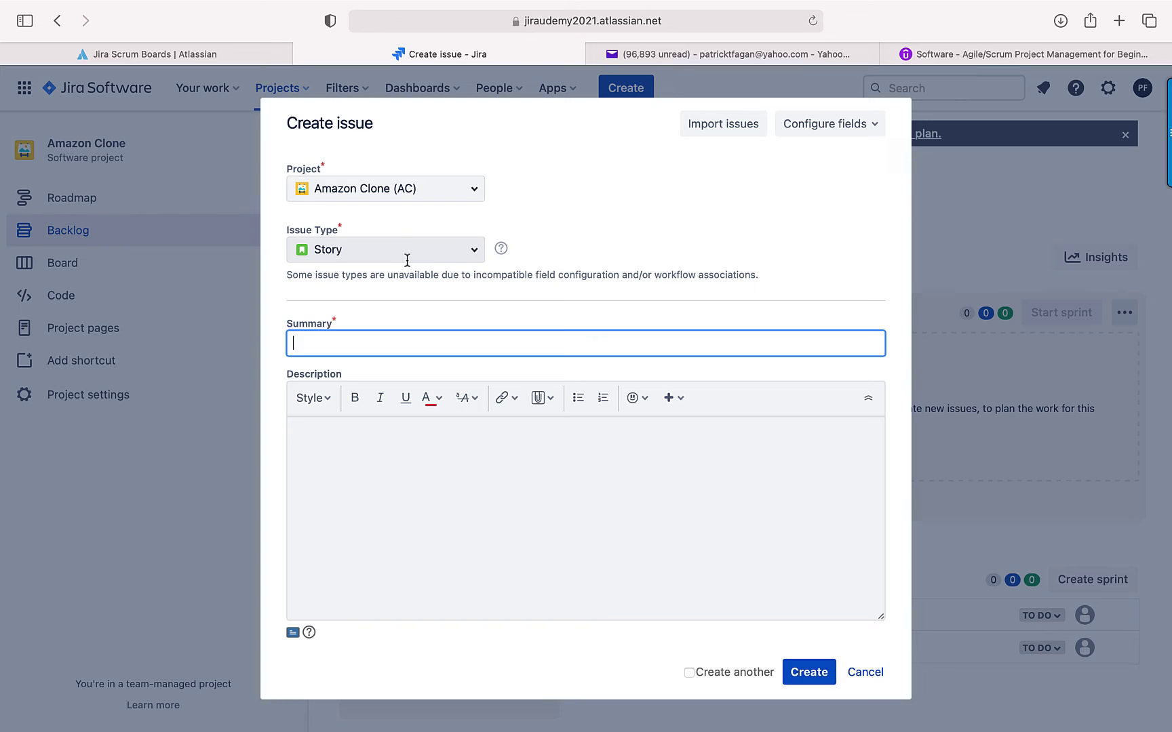
pyautogui.click(471, 253)
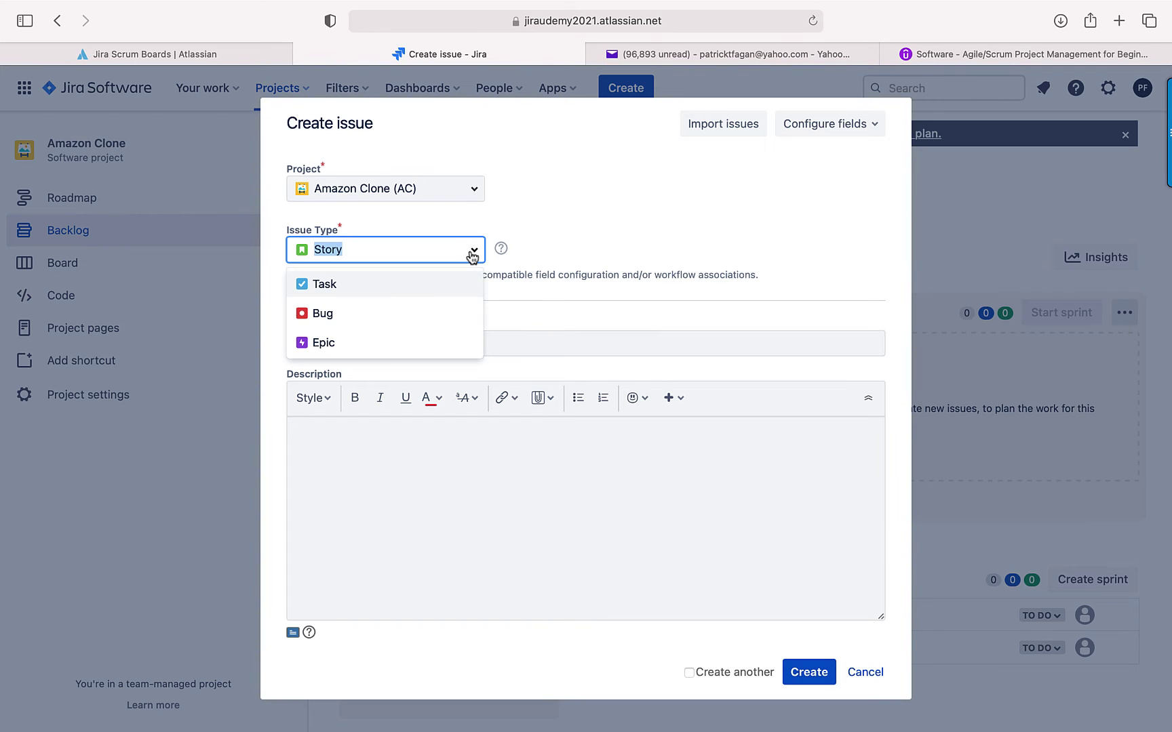
pyautogui.click(413, 346)
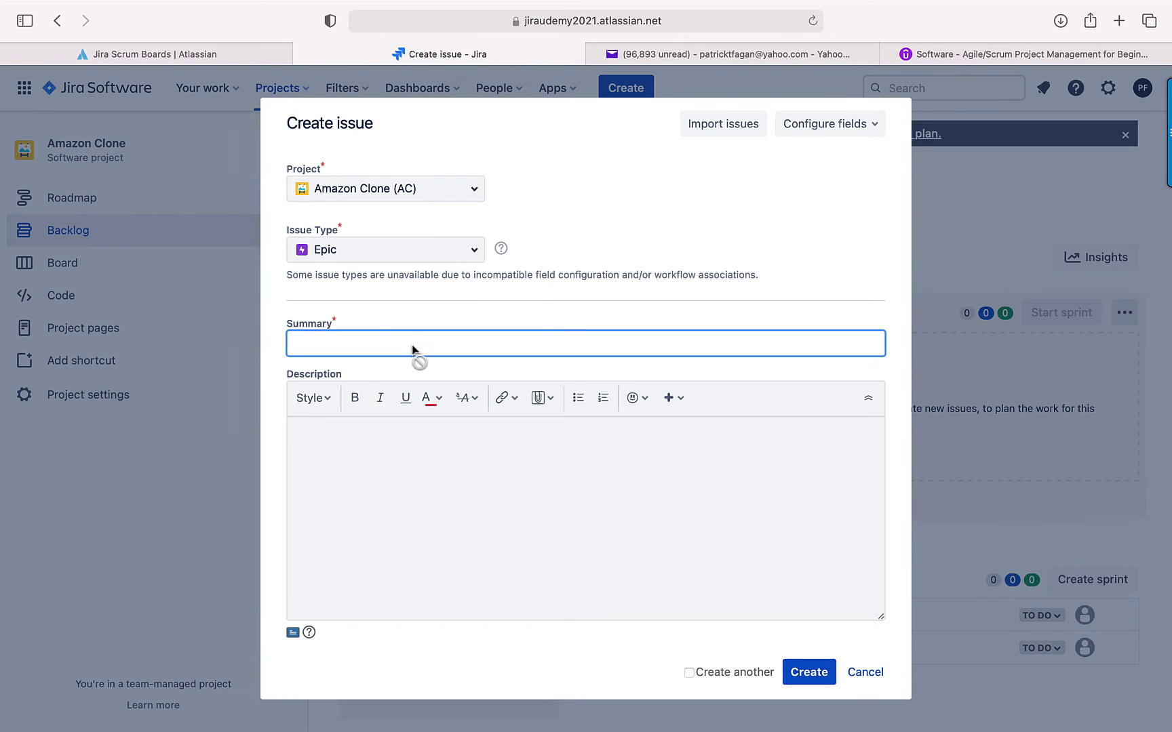
pyautogui.write('Payment Module')
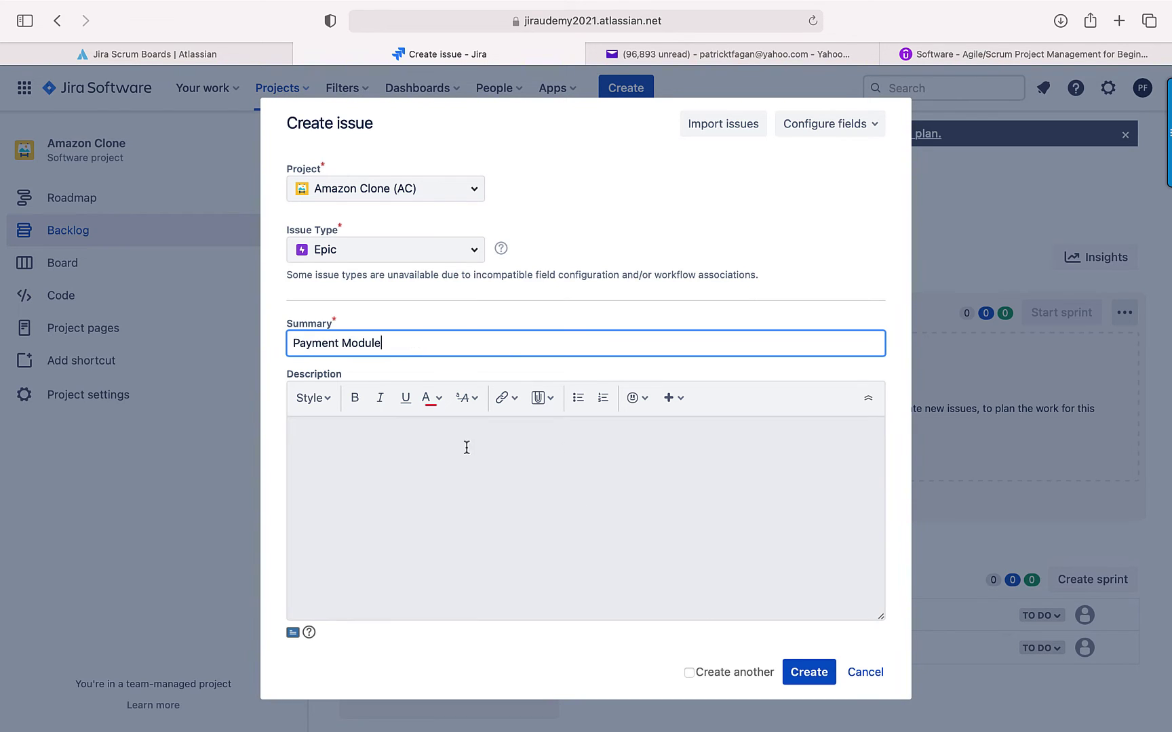
pyautogui.click(805, 674)
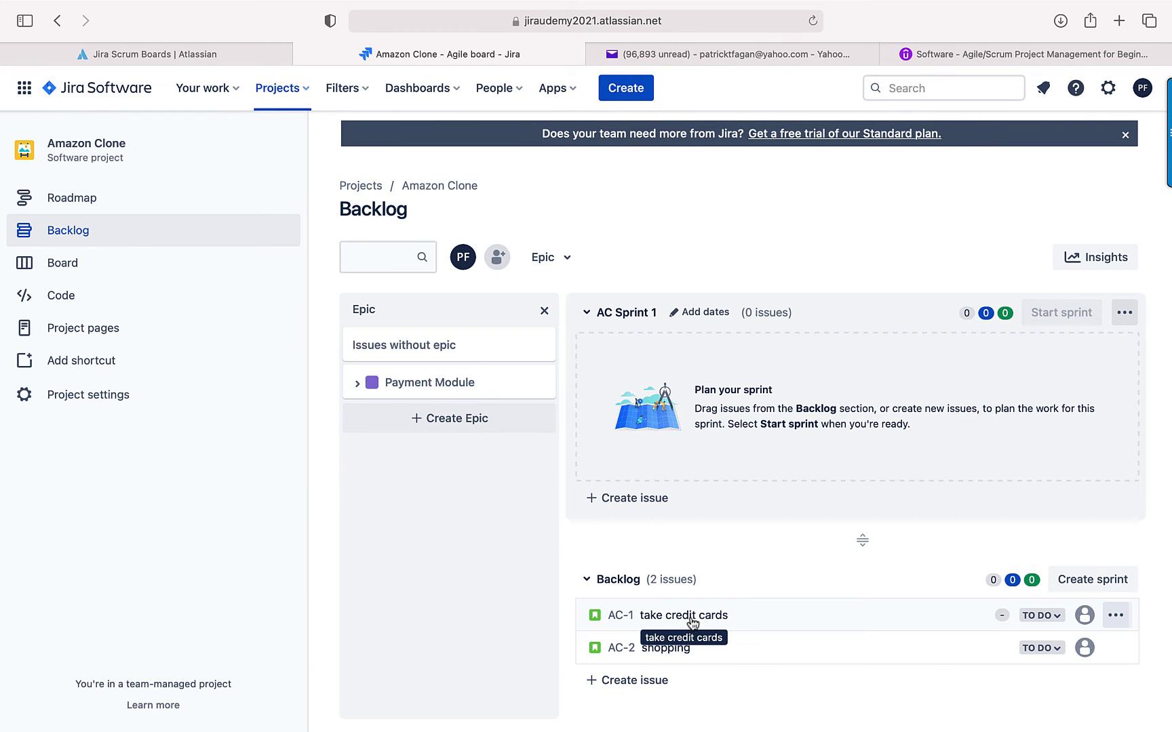
# Step: Assign the "take credit cards" and "shopping" stories to the Payment Module epic and set each one's estimate to 6
pyautogui.moveTo(692, 627); pyautogui.dragTo(451, 394)
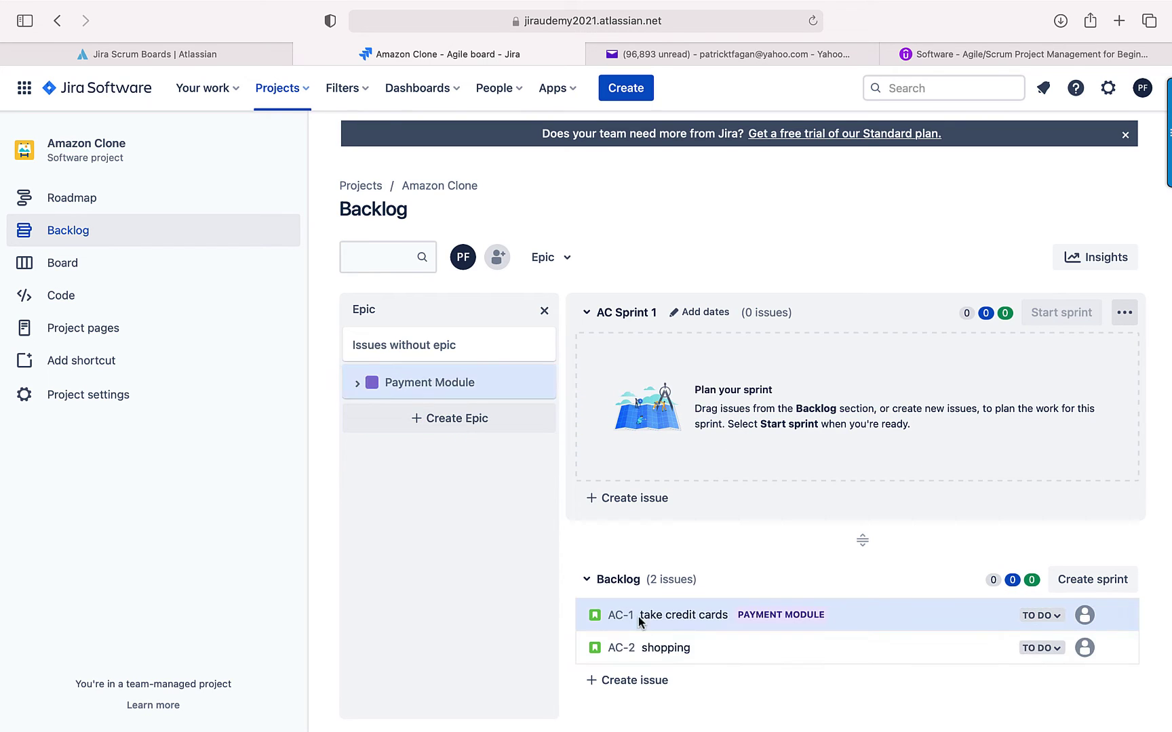
pyautogui.moveTo(585, 632); pyautogui.dragTo(431, 391)
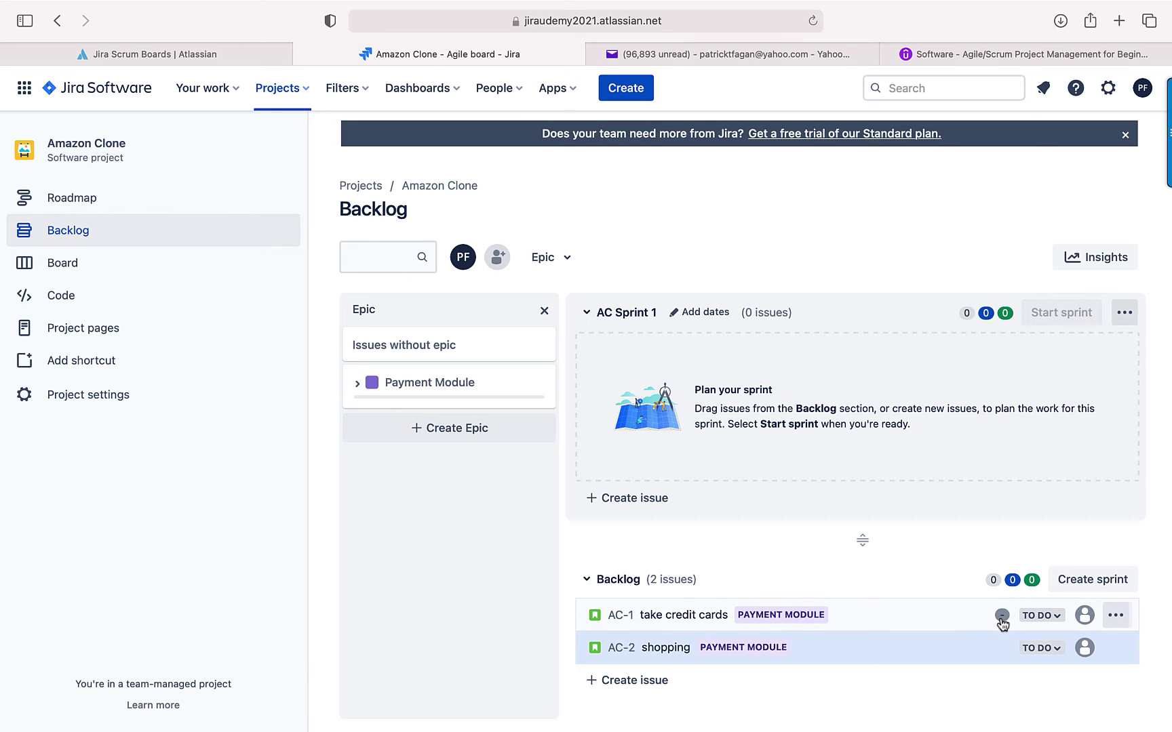
pyautogui.click(1001, 617)
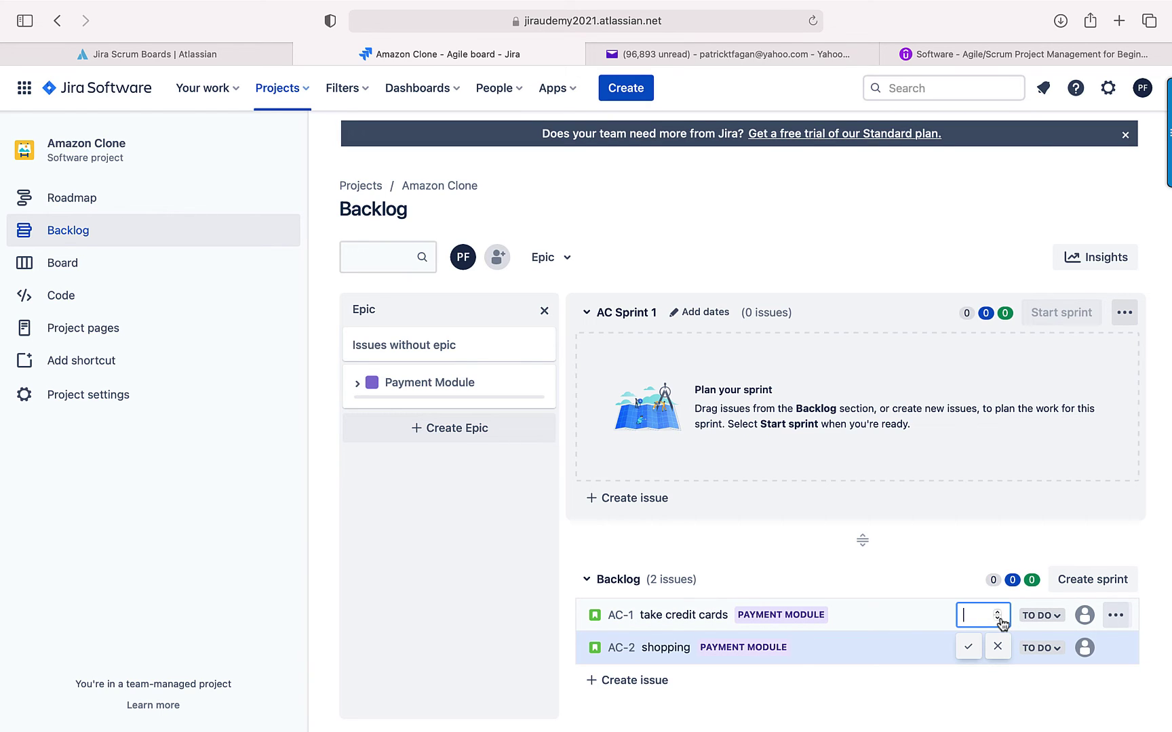
pyautogui.write('6')
pyautogui.click(968, 647)
pyautogui.click(1002, 648)
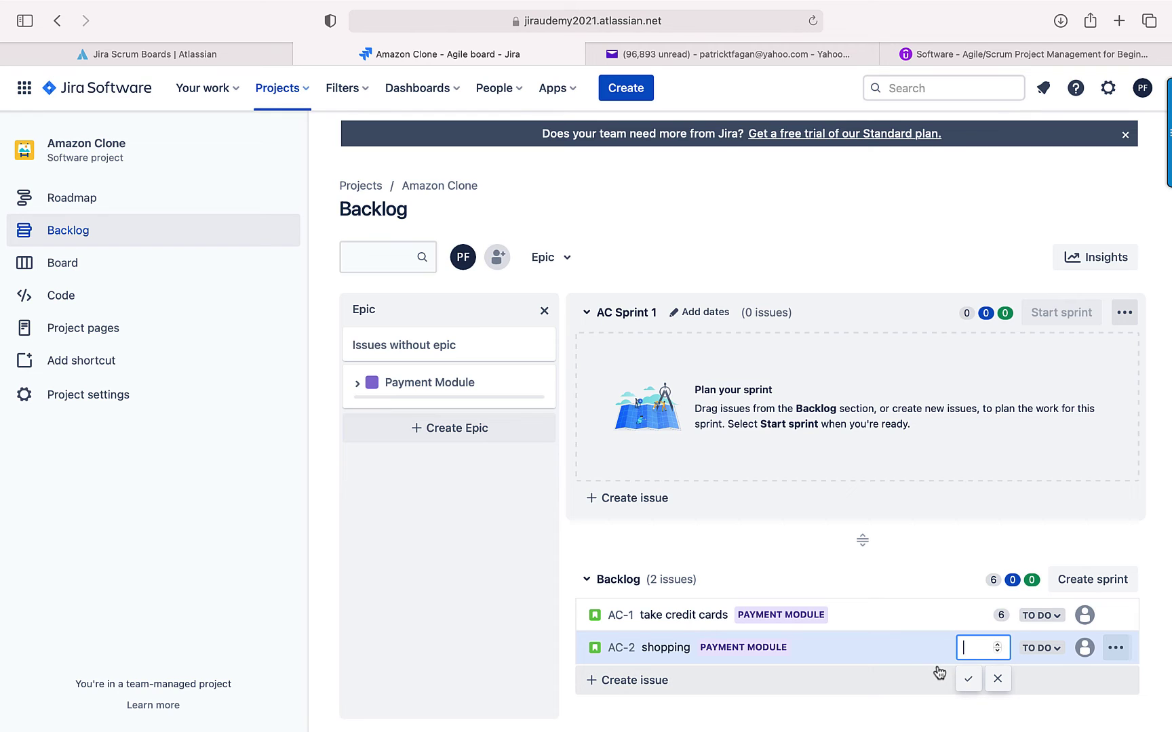
pyautogui.write('6')
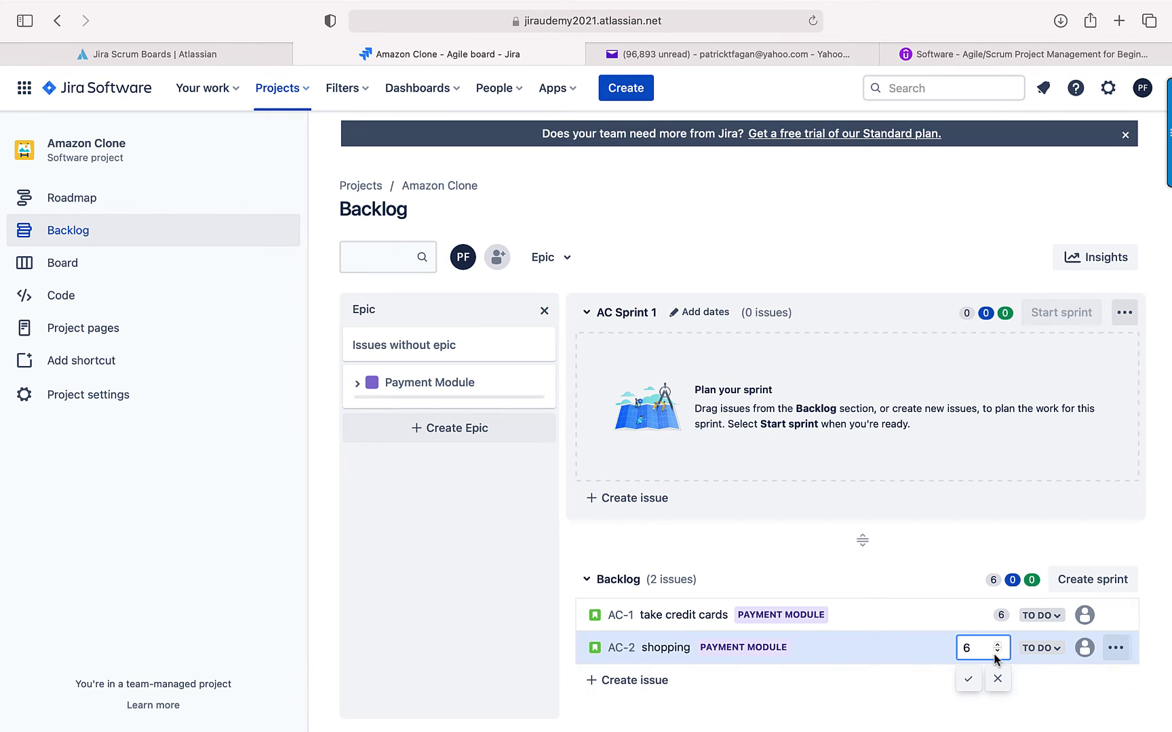
pyautogui.press('Return')
pyautogui.click(1085, 624)
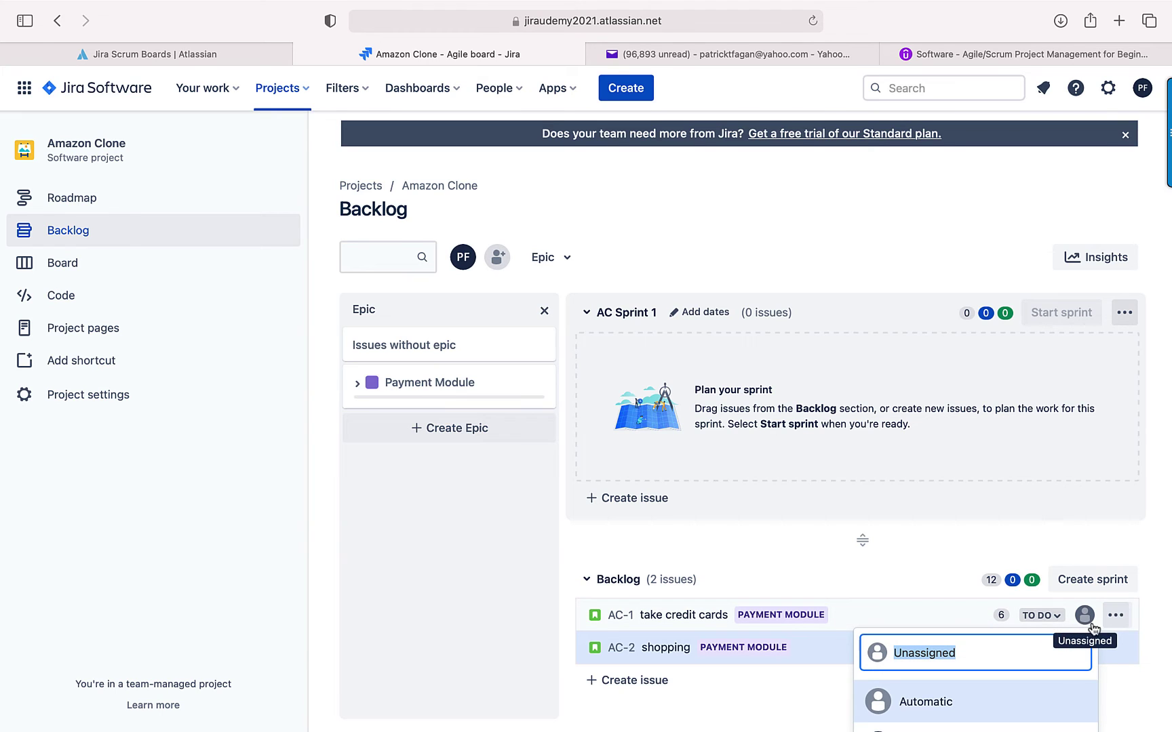
pyautogui.click(1114, 617)
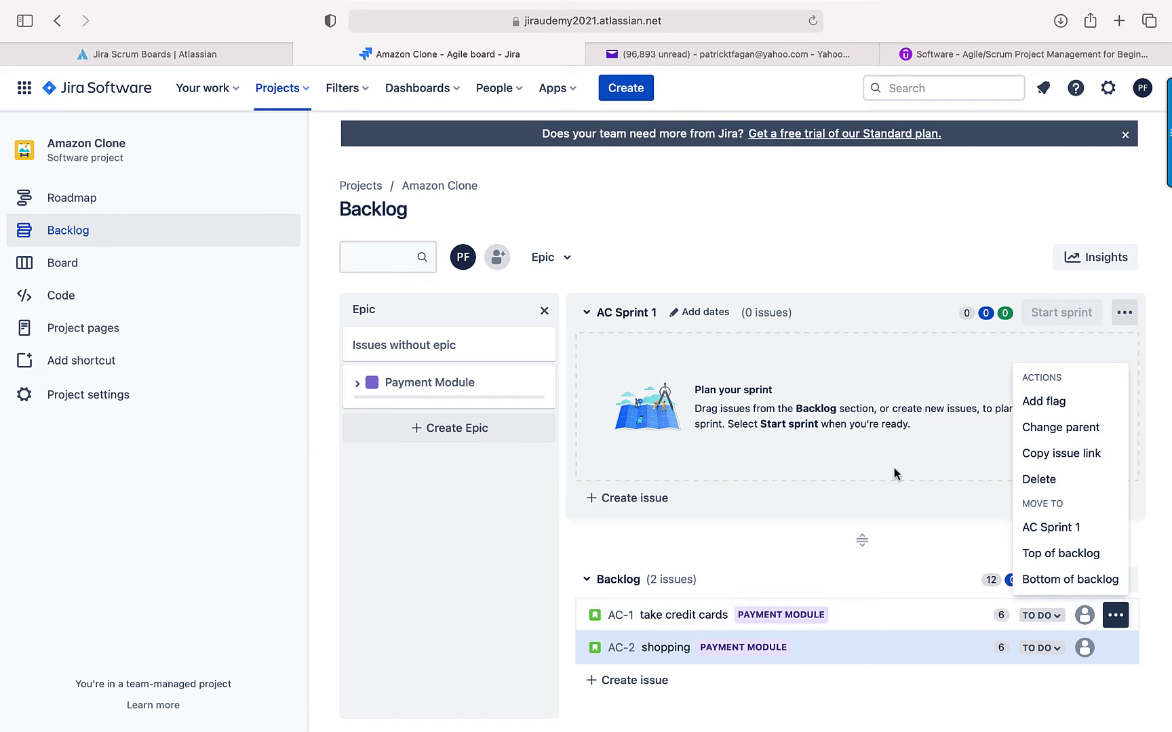
pyautogui.click(691, 176)
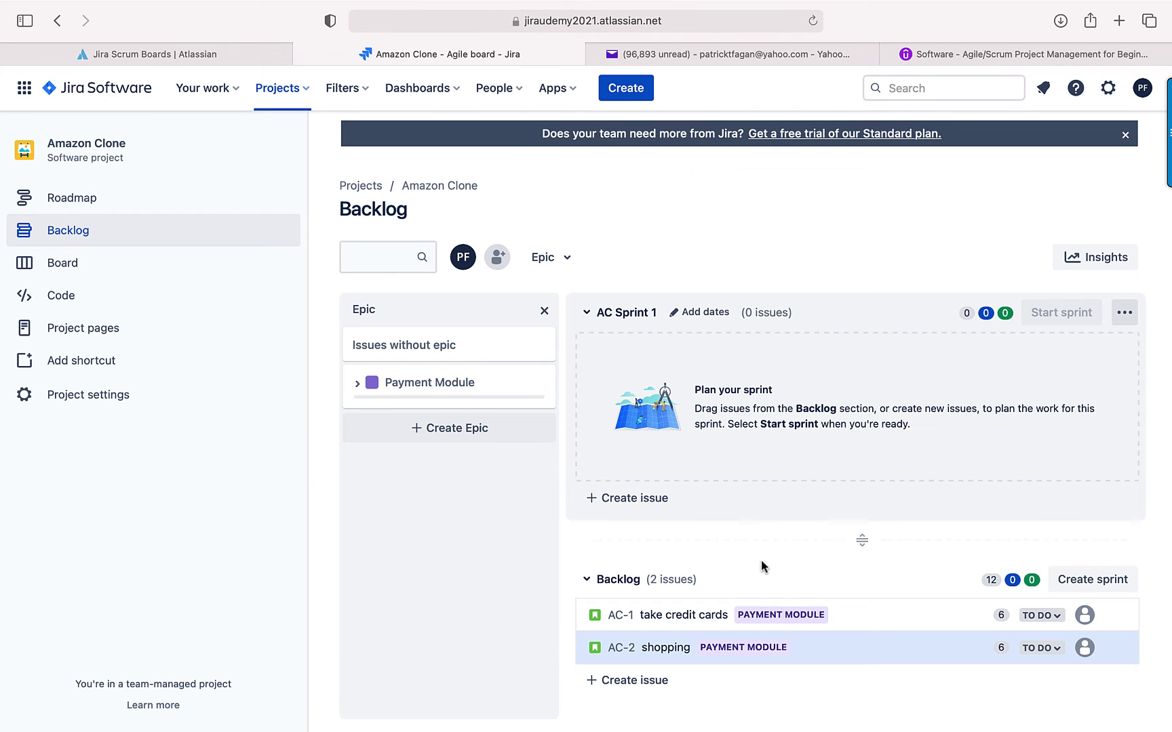
# Step: Move the "take credit cards" and "shopping" stories from the backlog into AC Sprint 1
pyautogui.moveTo(725, 619); pyautogui.dragTo(729, 417)
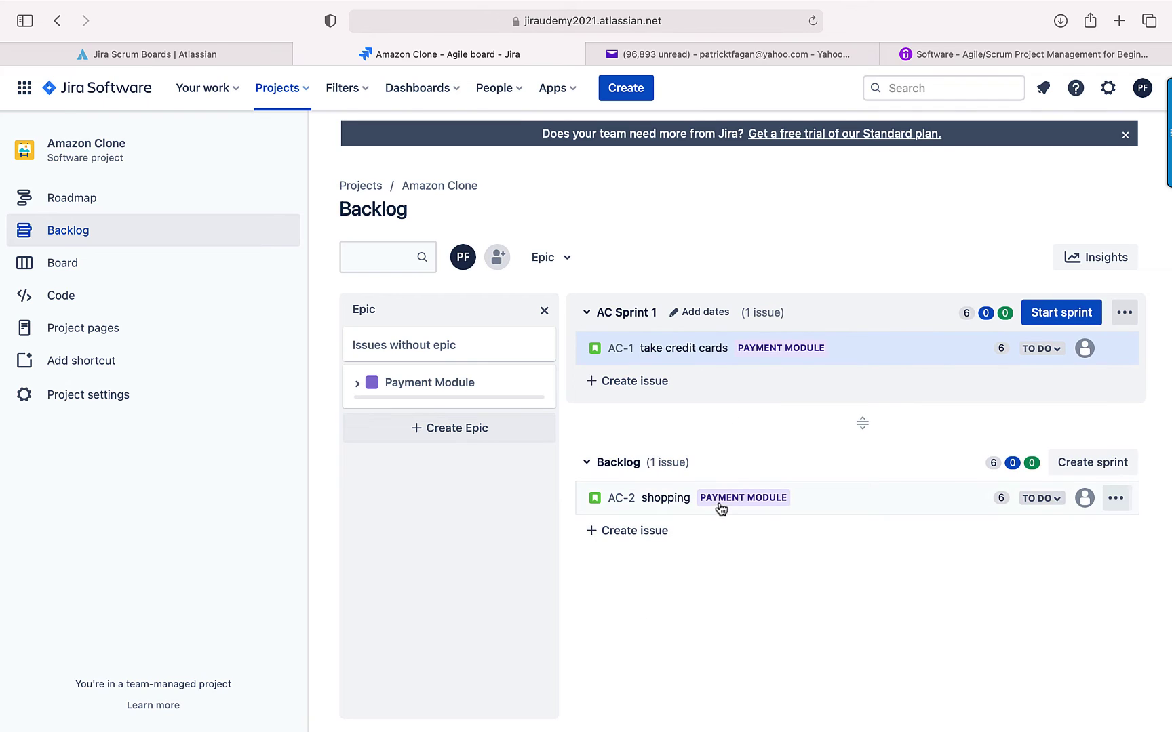
pyautogui.moveTo(722, 508); pyautogui.dragTo(719, 387)
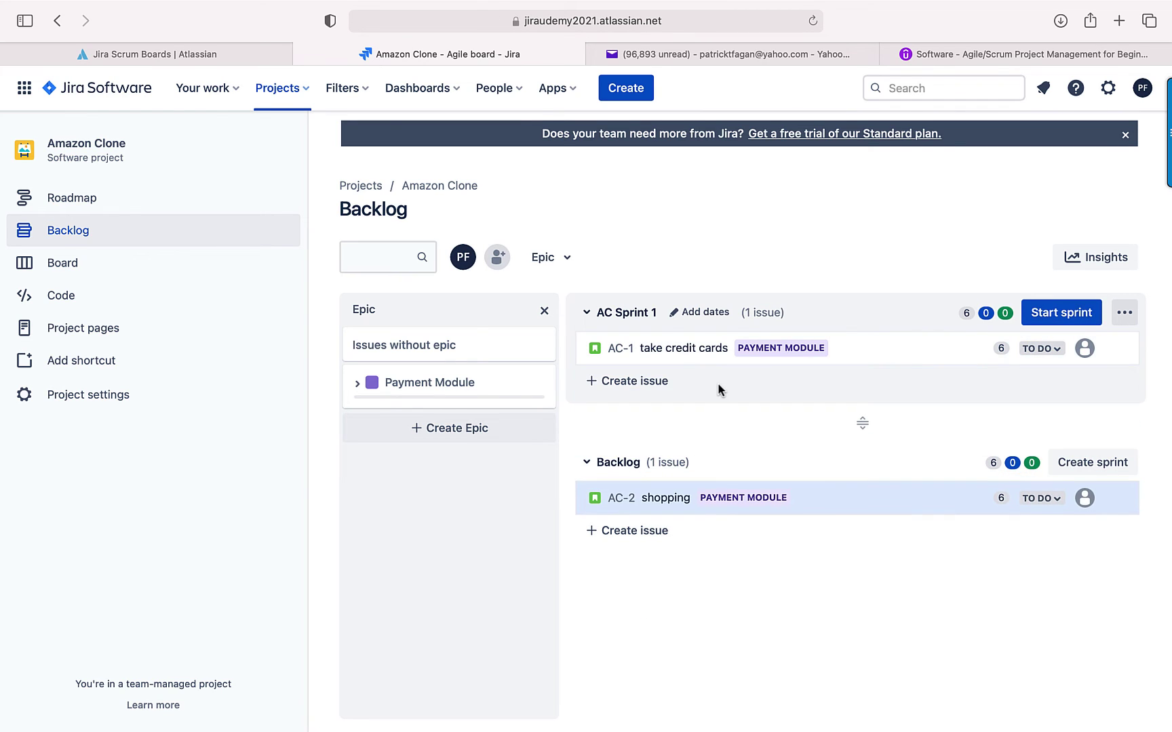
pyautogui.moveTo(717, 507); pyautogui.dragTo(719, 376)
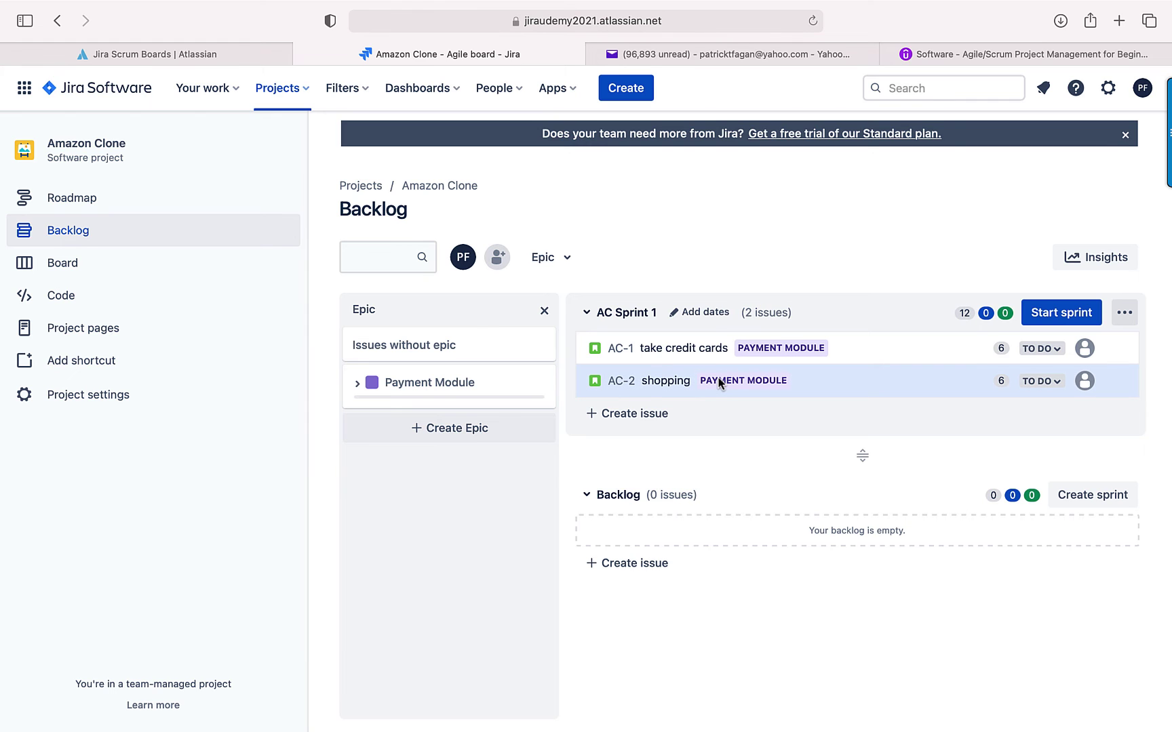
# Step: Begin starting AC Sprint 1 and change its sprint name to "Amazon payment"
pyautogui.click(1052, 316)
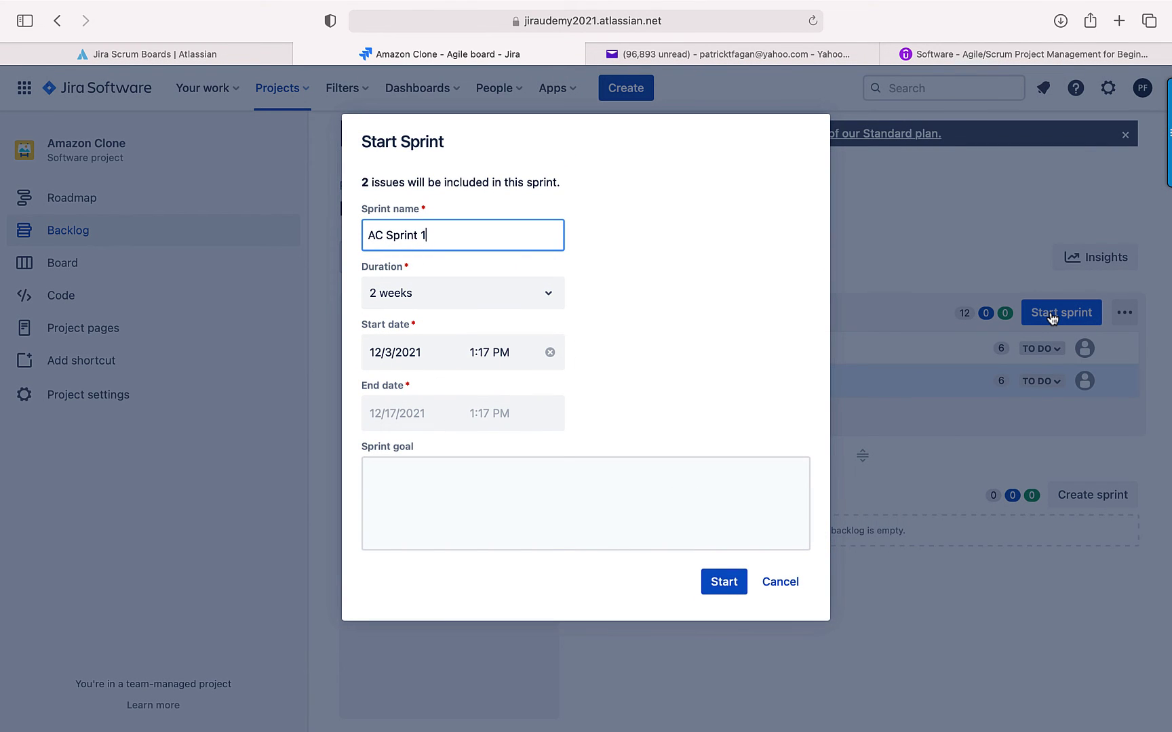
pyautogui.press('BackSpace')
pyautogui.press('BackSpace')
pyautogui.press('BackSpace')
pyautogui.press('BackSpace')
pyautogui.press('BackSpace')
pyautogui.press('BackSpace')
pyautogui.press('BackSpace')
pyautogui.press('BackSpace')
pyautogui.press('BackSpace')
pyautogui.press('BackSpace')
pyautogui.press('BackSpace')
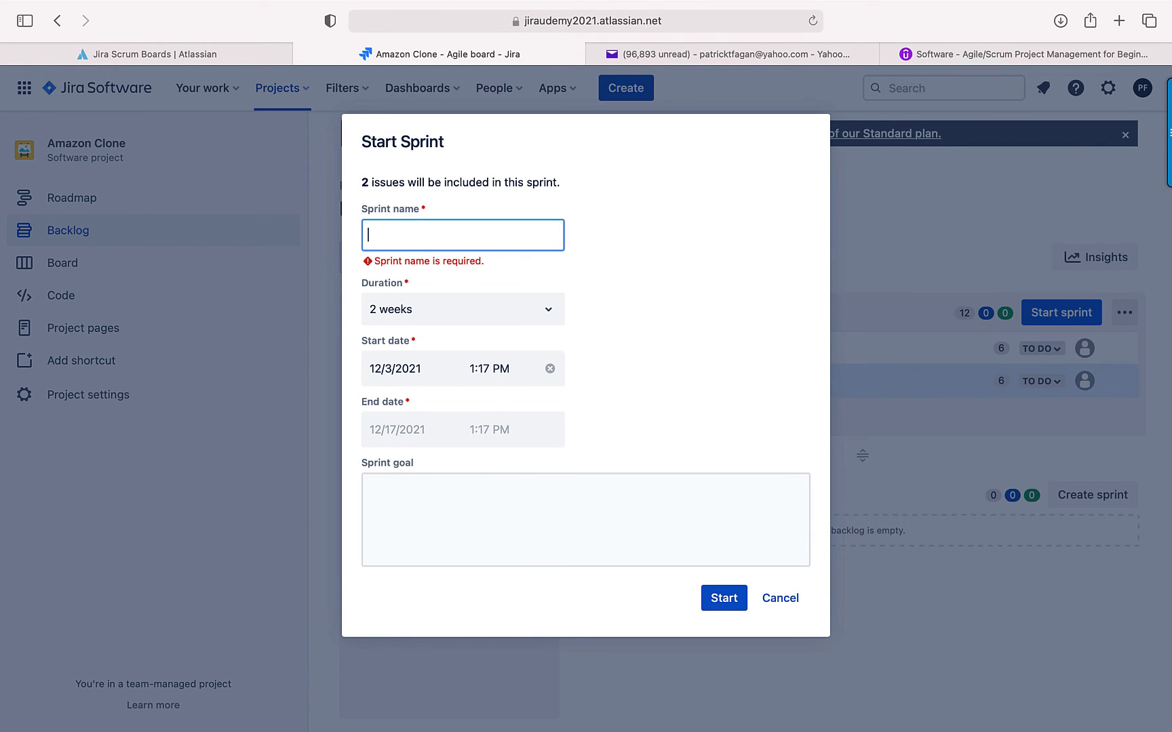
pyautogui.write('Amaozon')
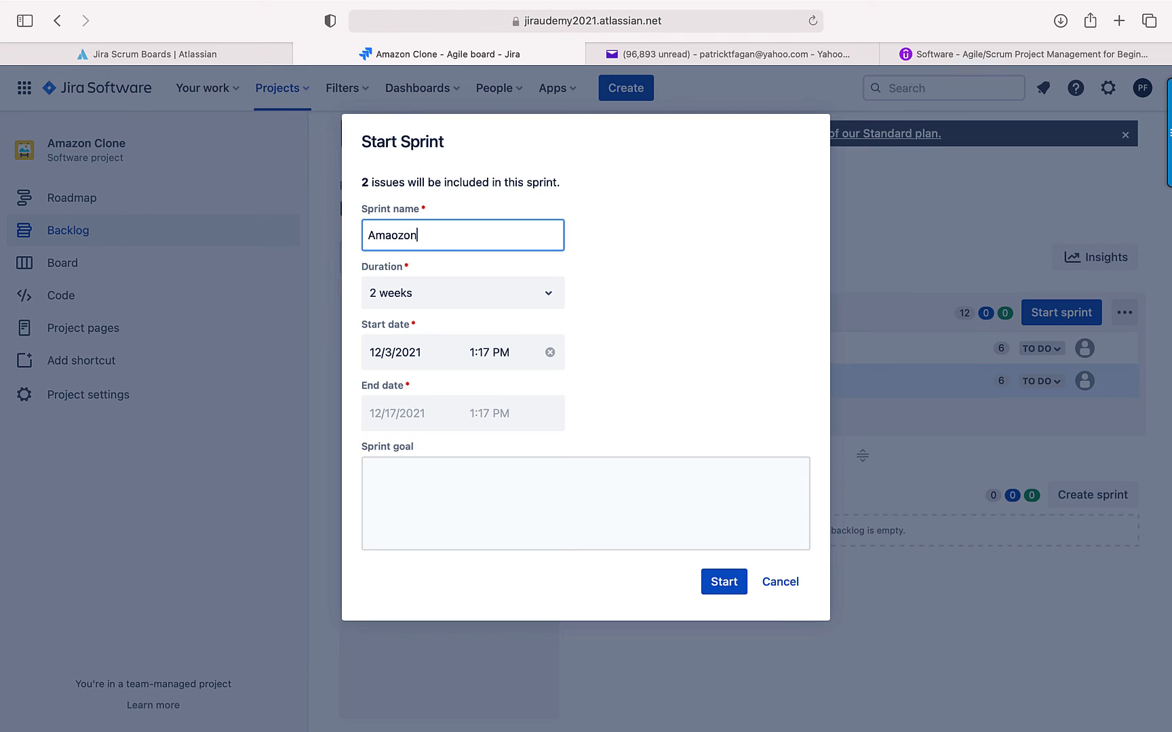
pyautogui.press('BackSpace')
pyautogui.press('BackSpace')
pyautogui.press('BackSpace')
pyautogui.press('BackSpace')
pyautogui.write('zon payment')
# Step: Set the sprint duration to 1 week, enter "payment module" as the sprint goal, and start the sprint
pyautogui.click(546, 298)
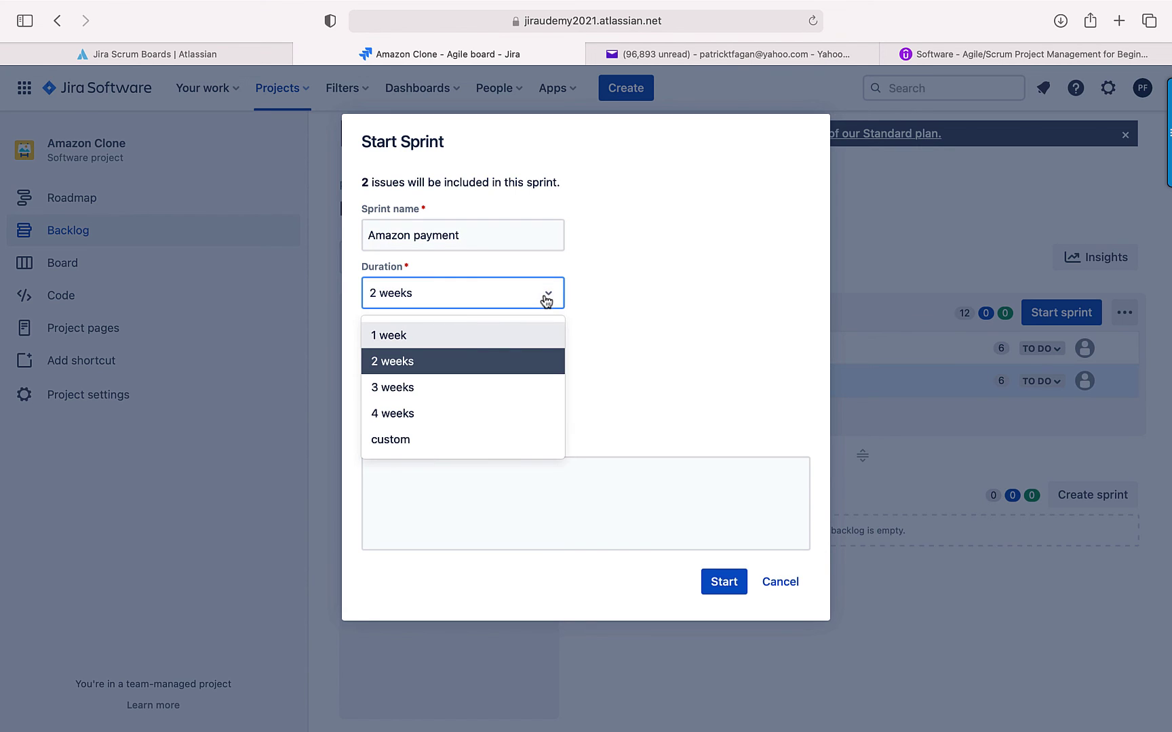
pyautogui.click(443, 342)
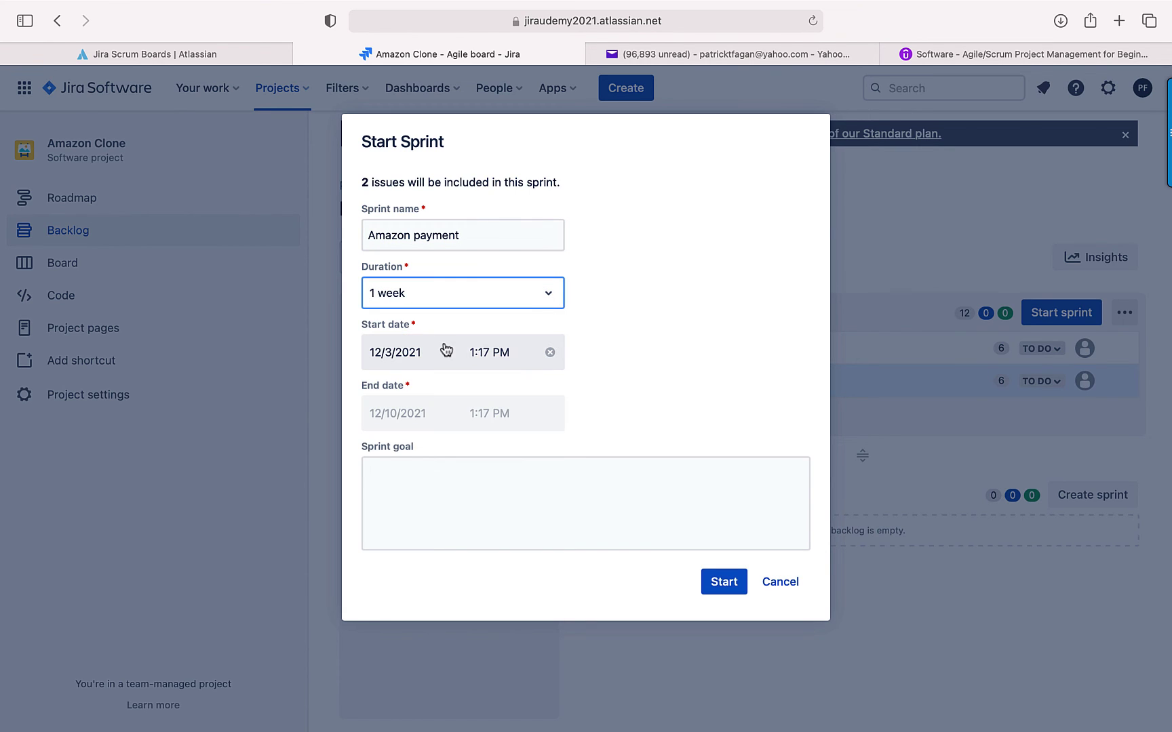
pyautogui.click(477, 492)
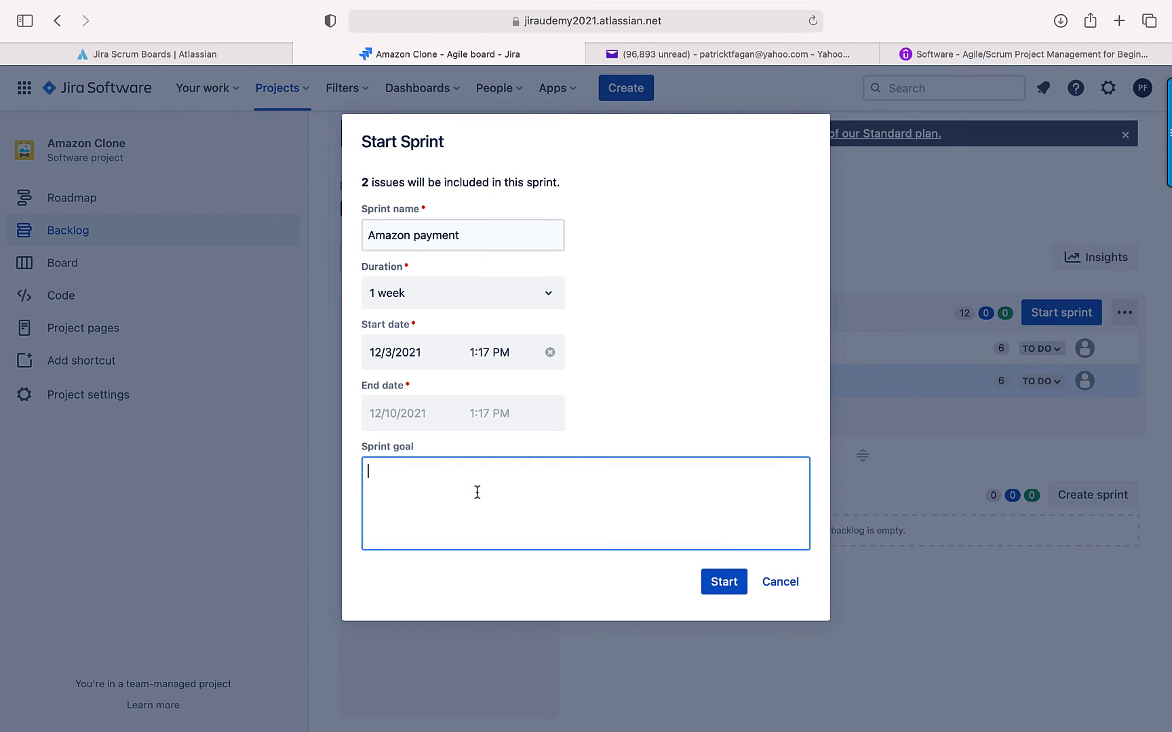
pyautogui.write('payment module')
pyautogui.click(718, 584)
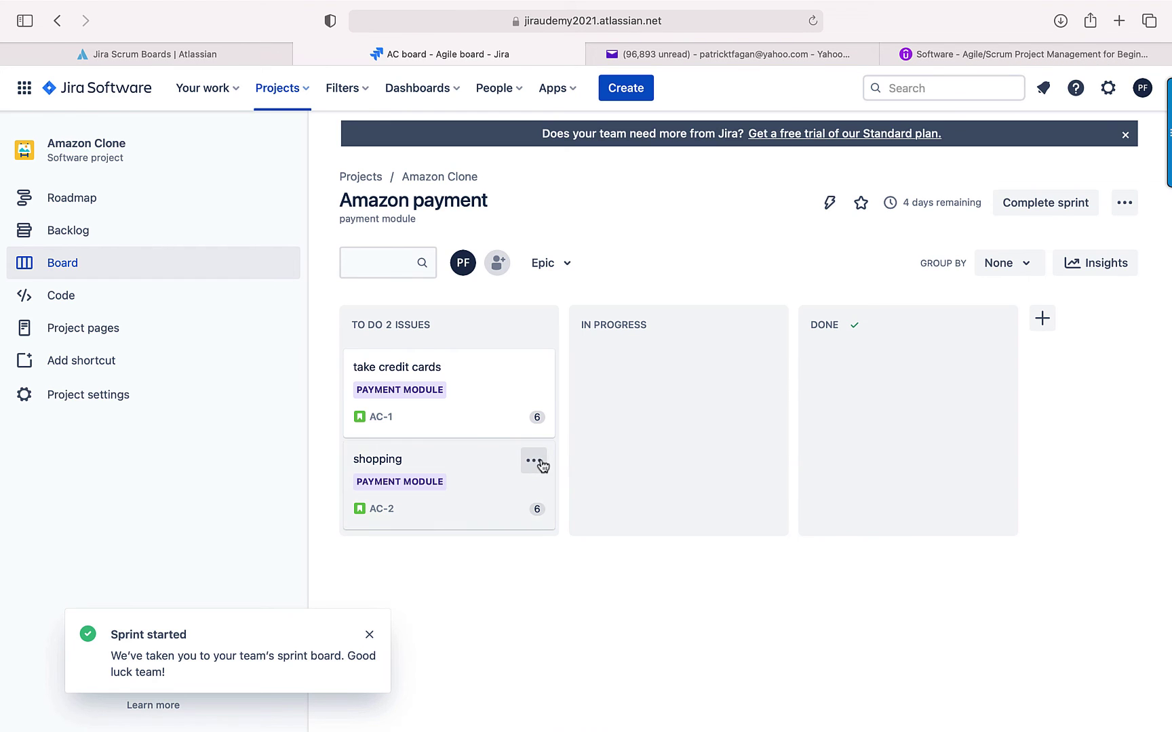
# Step: Move the "take credit cards" and "shopping" stories from To Do through In Progress to Done on the sprint board
pyautogui.moveTo(440, 419); pyautogui.dragTo(642, 401)
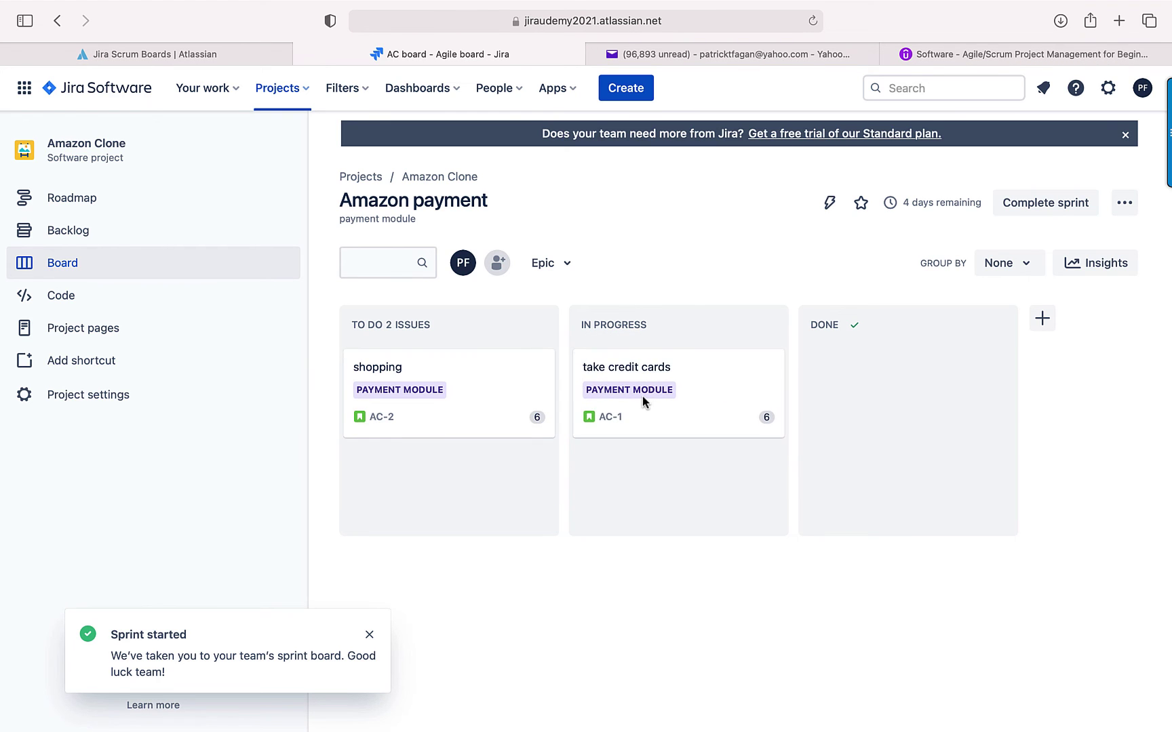
pyautogui.moveTo(434, 410); pyautogui.dragTo(675, 426)
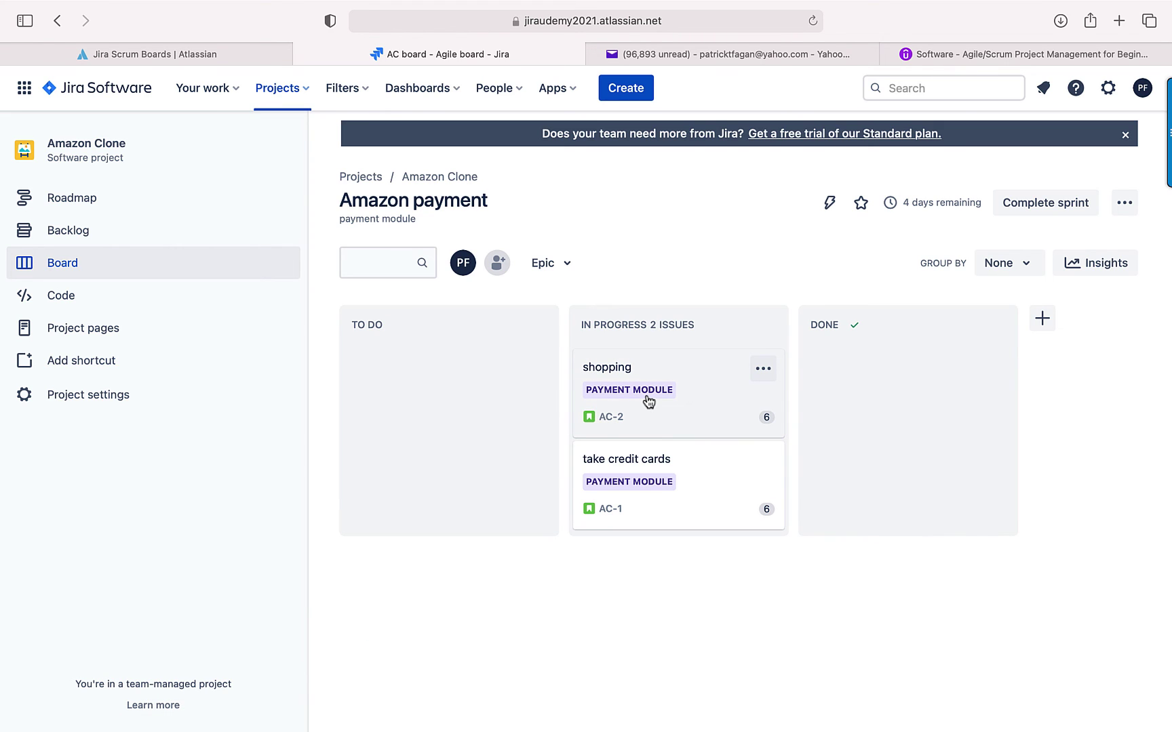
pyautogui.moveTo(649, 402); pyautogui.dragTo(894, 400)
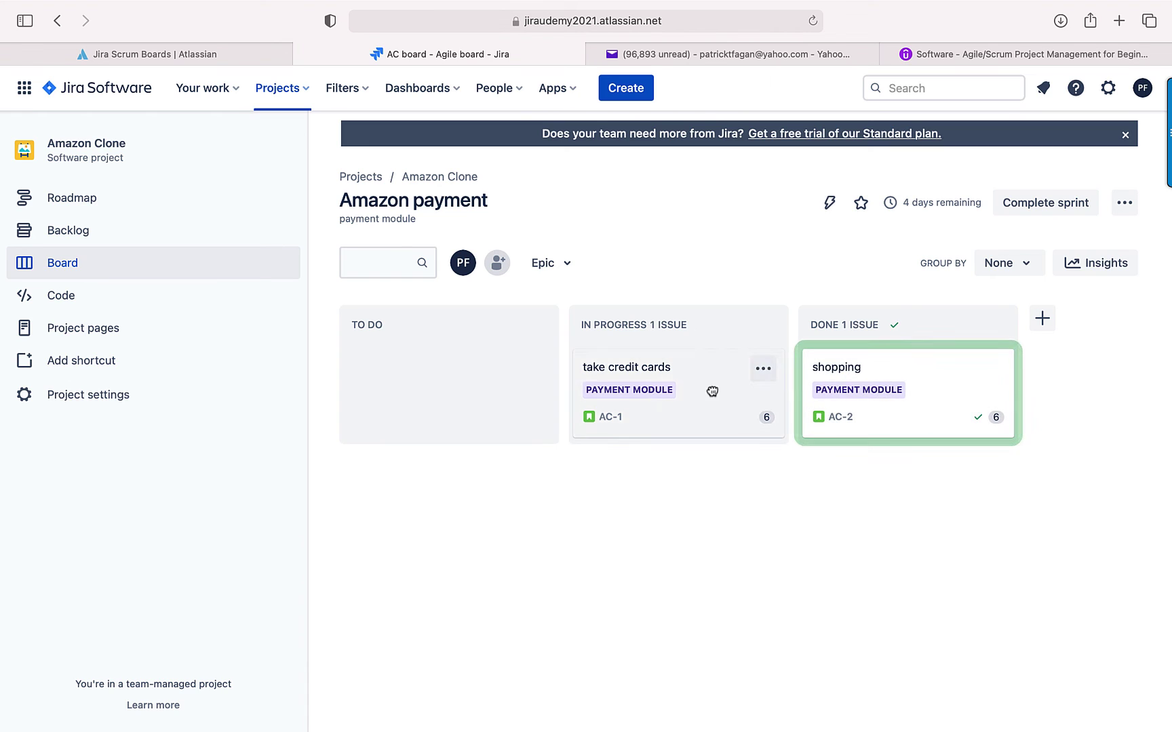
pyautogui.moveTo(712, 391); pyautogui.dragTo(896, 413)
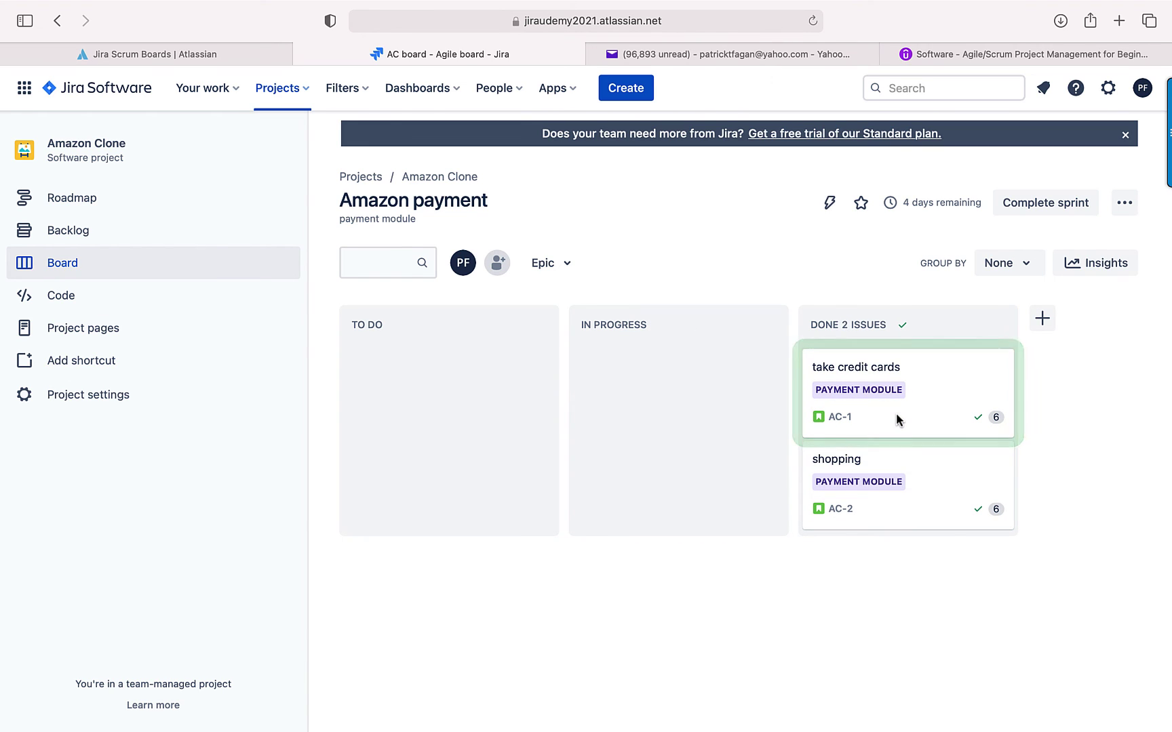
# Step: Show the Amazon payment sprint's insights and complete the sprint
pyautogui.click(1100, 266)
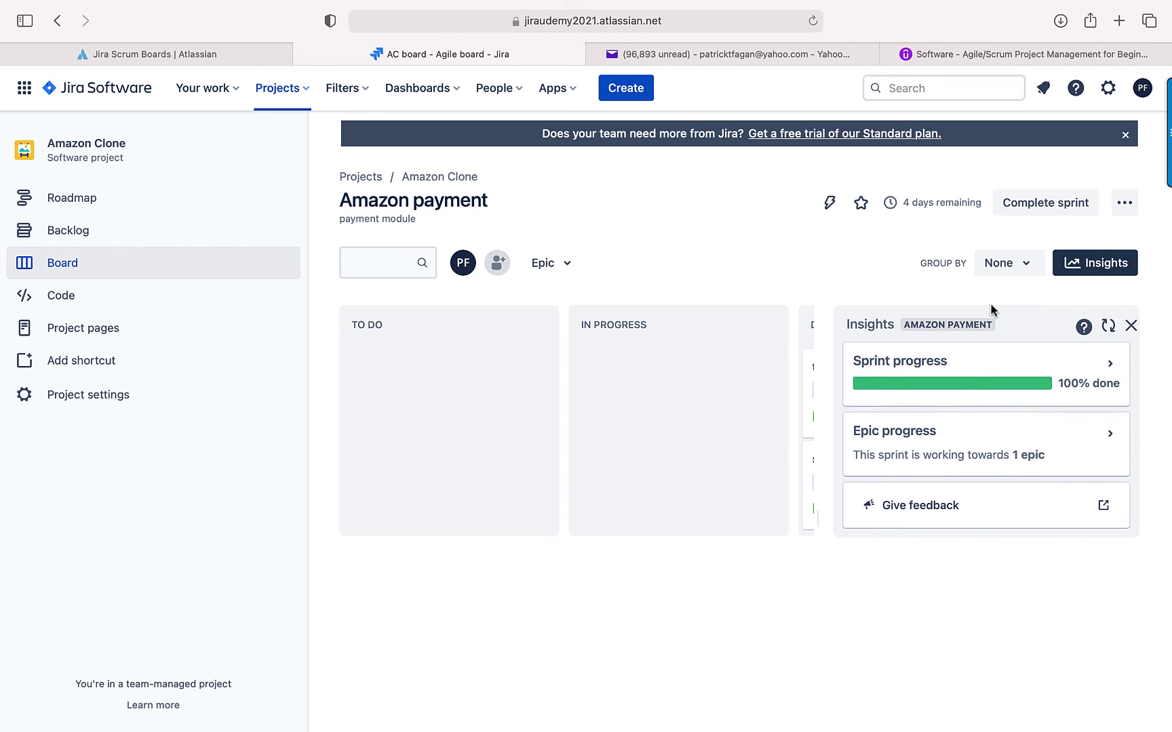
pyautogui.click(1037, 205)
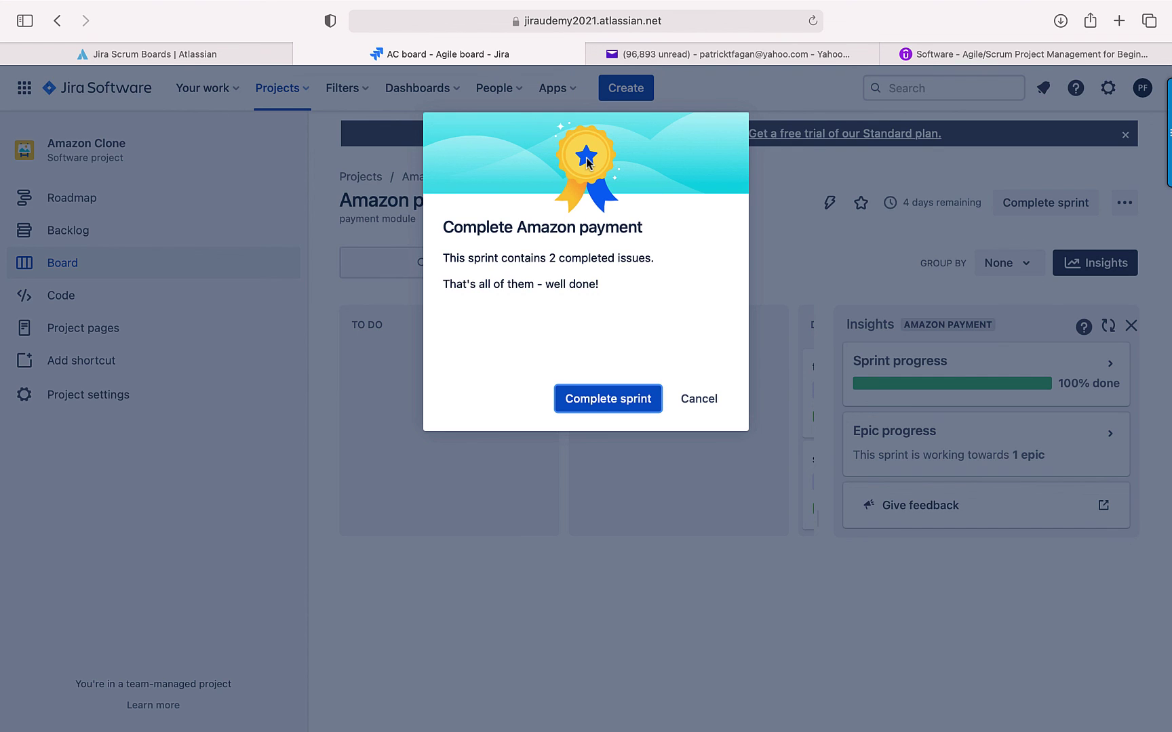
pyautogui.click(596, 405)
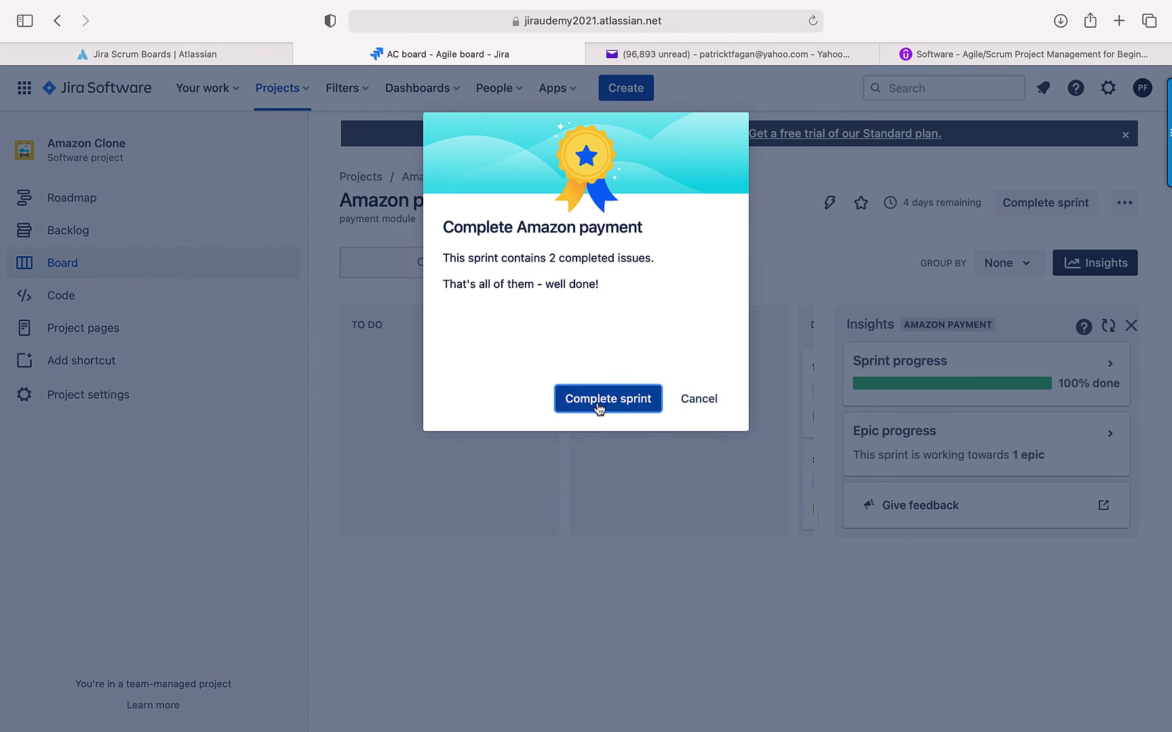